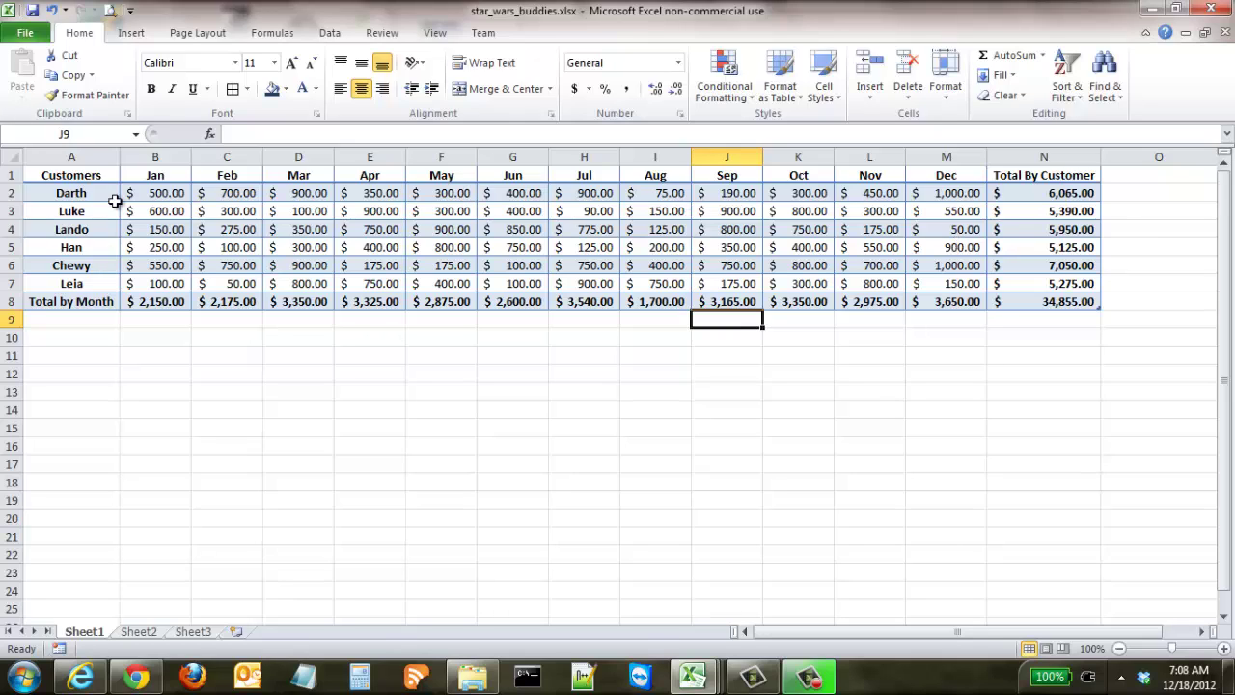
- Insert a basic 2-D line chart from the customer sales data in A1:M7, leaving out the totals
left_click(100, 175)
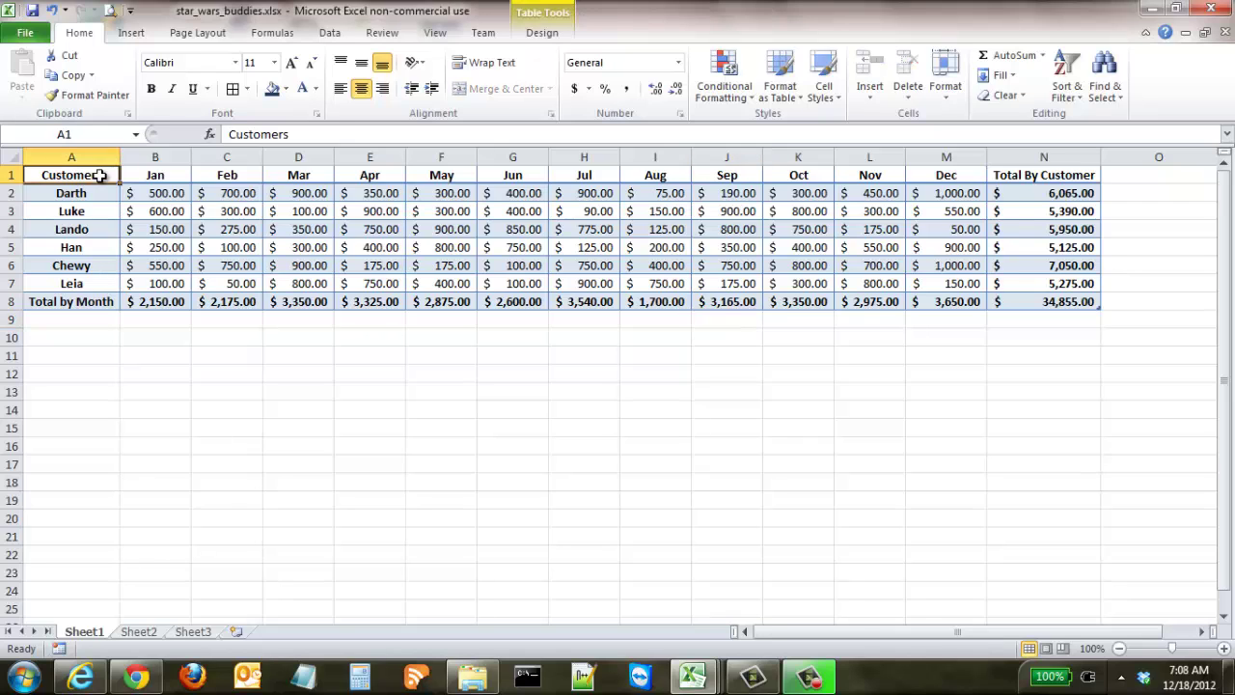
left_click_drag(100, 174, 938, 278)
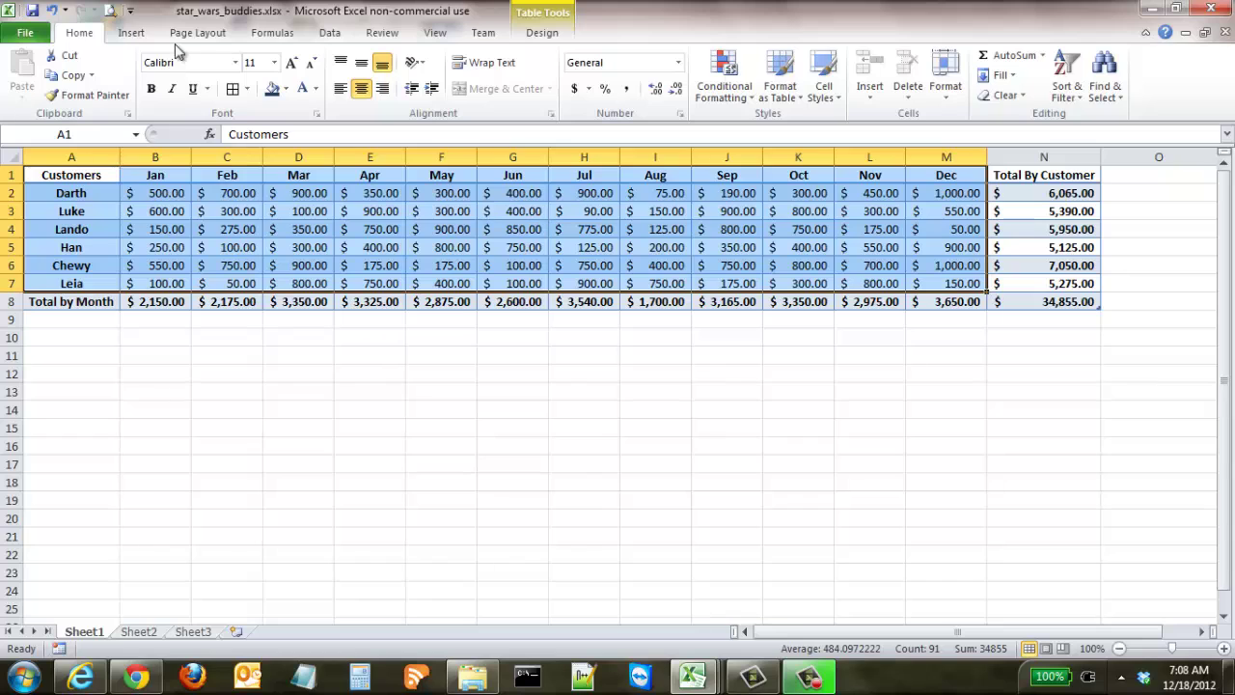
left_click(135, 35)
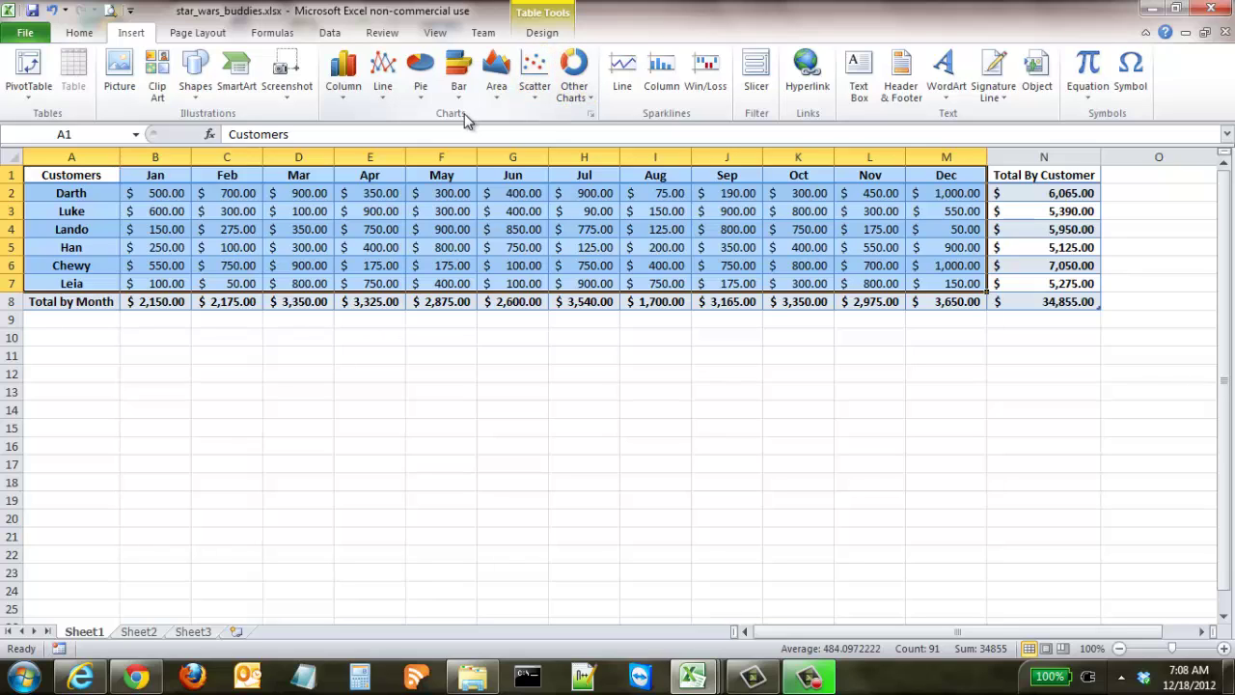
left_click(387, 79)
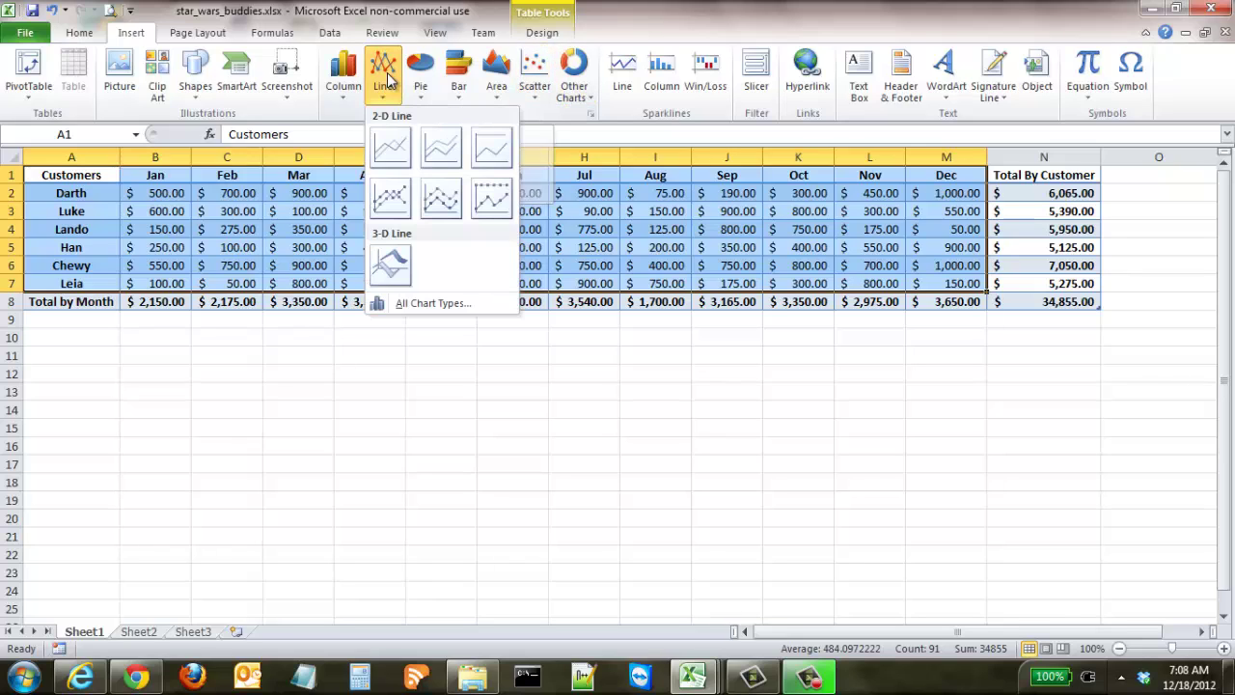
left_click(395, 154)
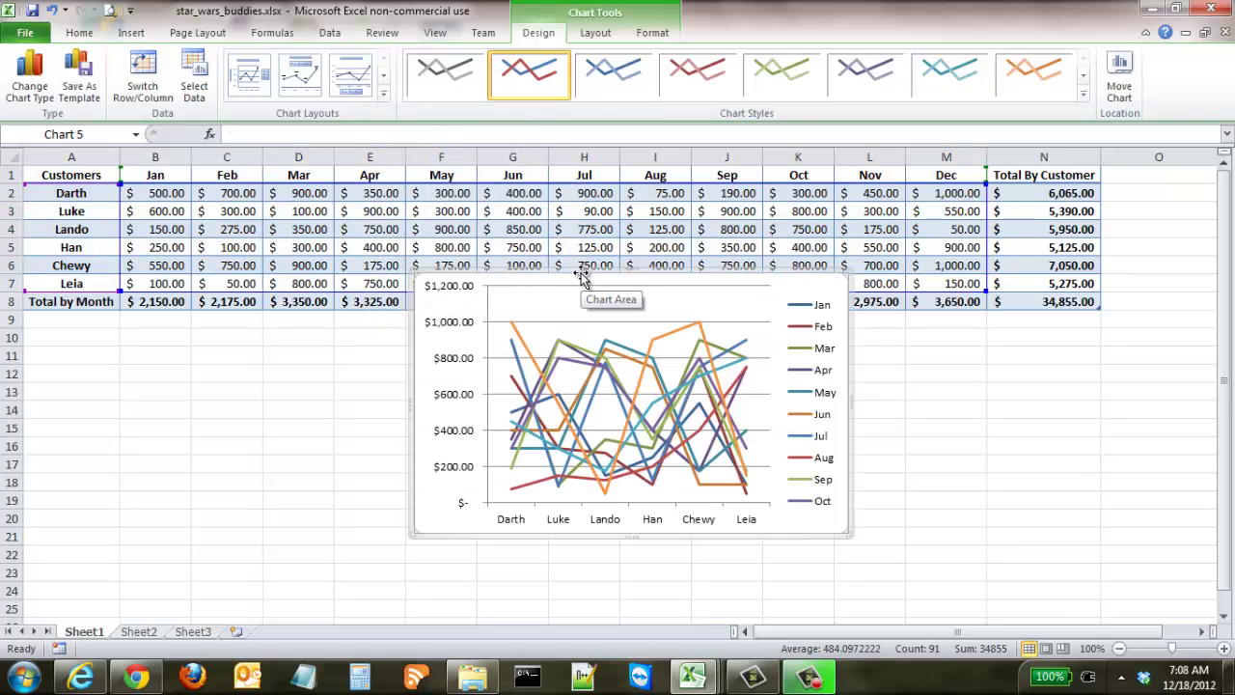
- Place the line chart directly below the table and widen it to the table's edge at column N
left_click_drag(582, 277, 199, 331)
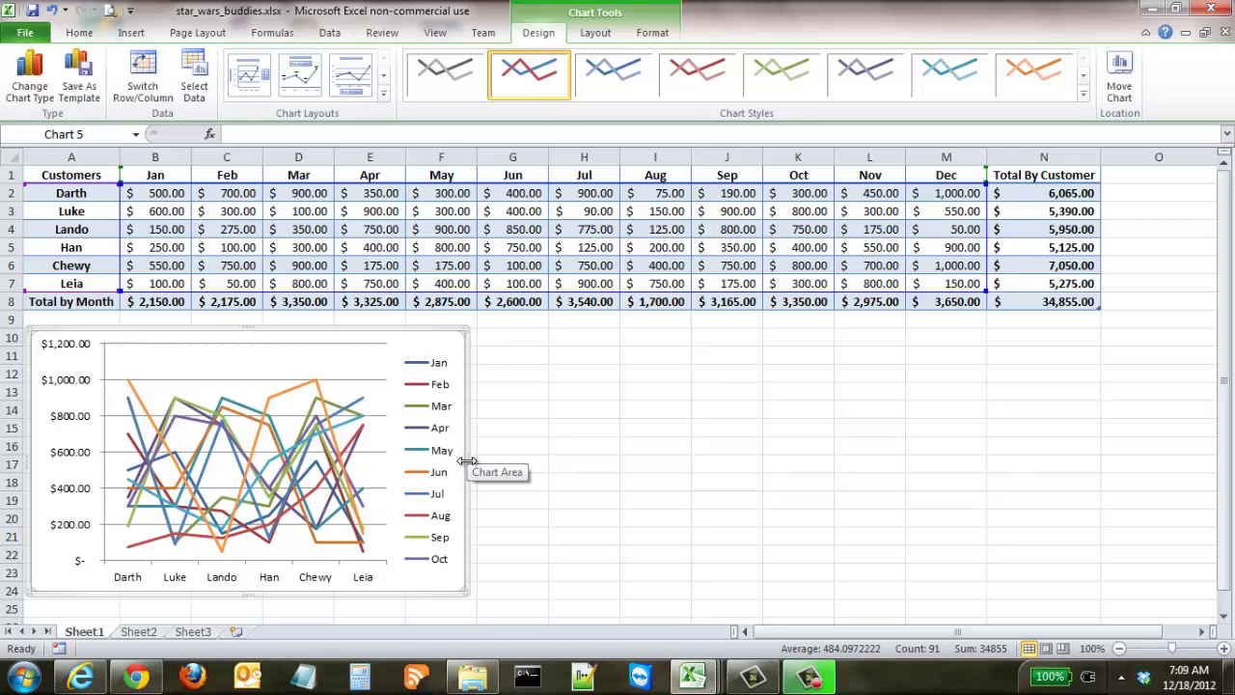
left_click_drag(465, 460, 1097, 469)
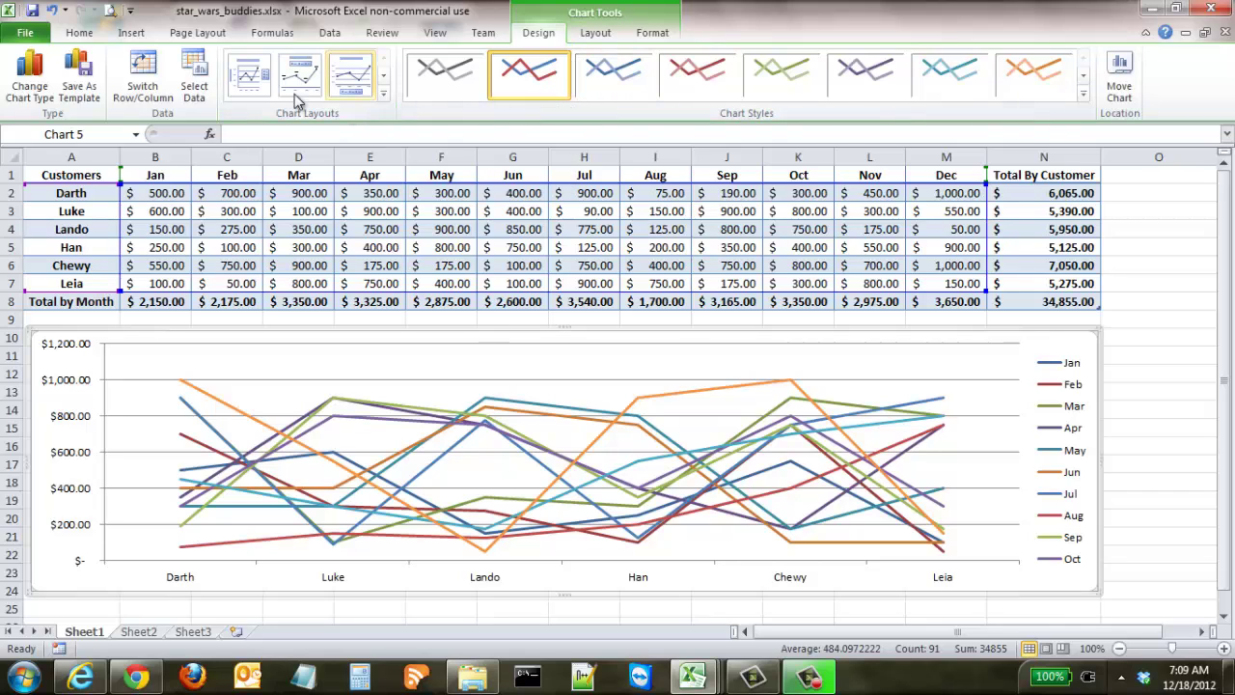
- Review the chart's data source entries and switch rows and columns, so customers form the series and months the horizontal axis
left_click(196, 85)
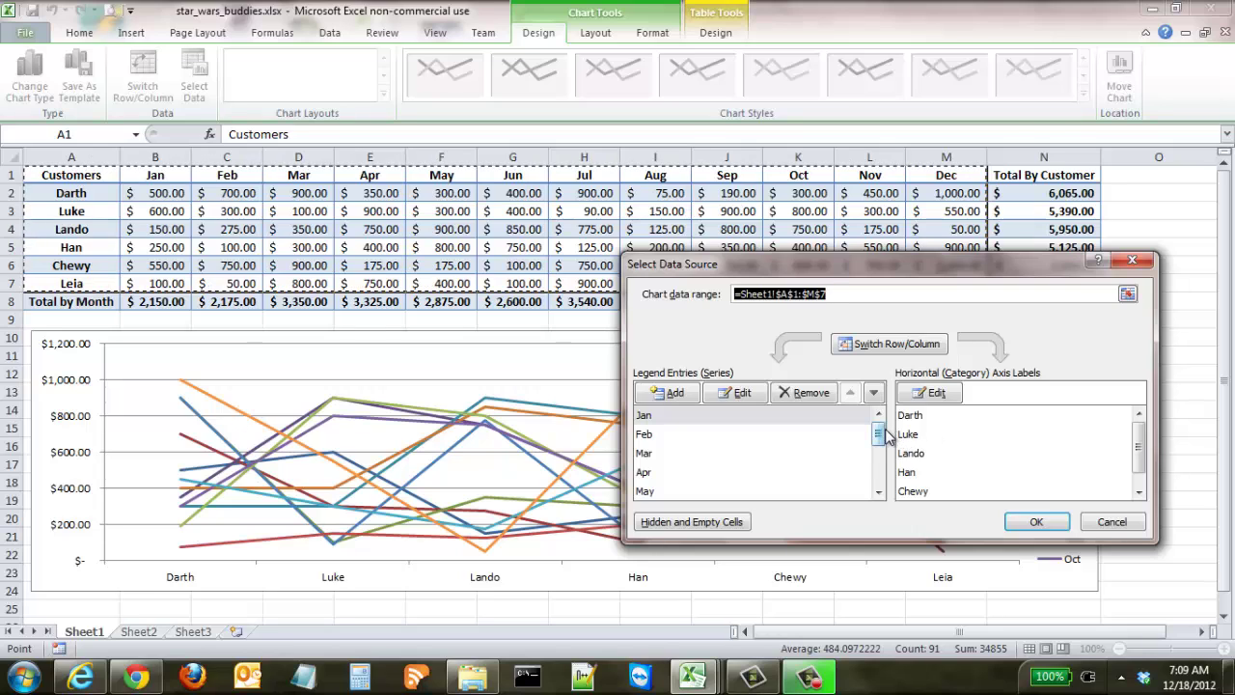
left_click_drag(886, 437, 885, 467)
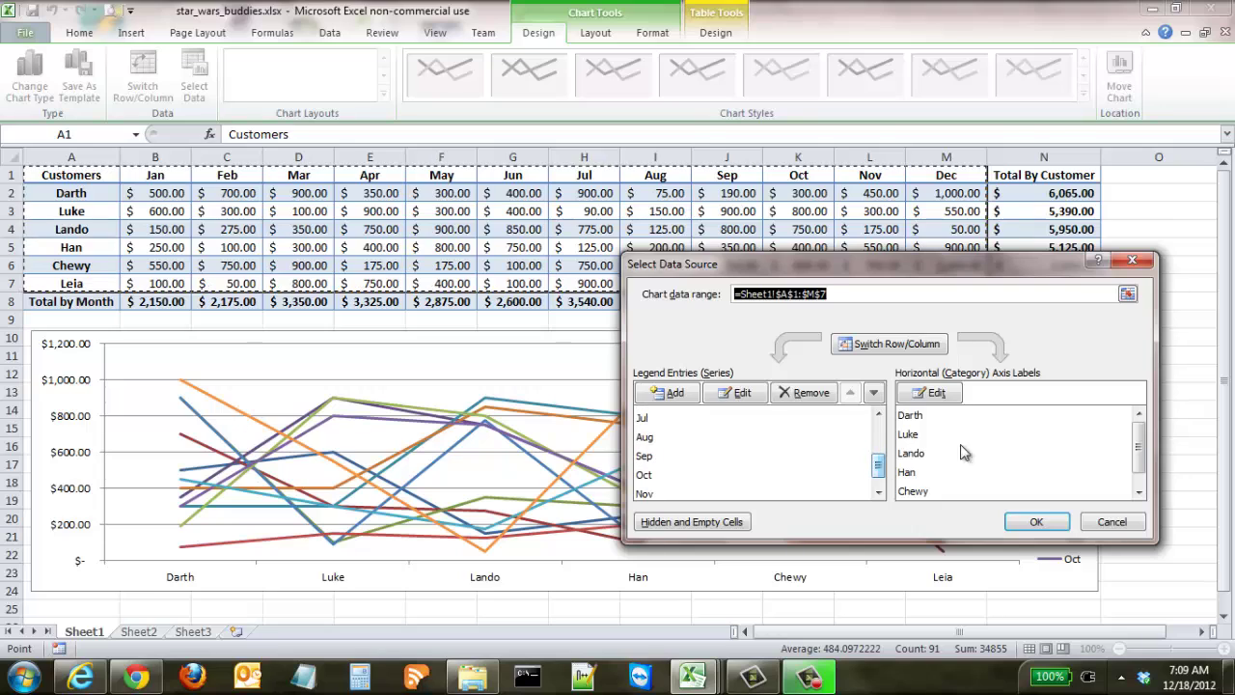
mouse_move(1145, 440)
left_mouse_down()
mouse_move(1146, 471)
mouse_move(1143, 436)
left_mouse_up()
left_click_drag(879, 464, 879, 421)
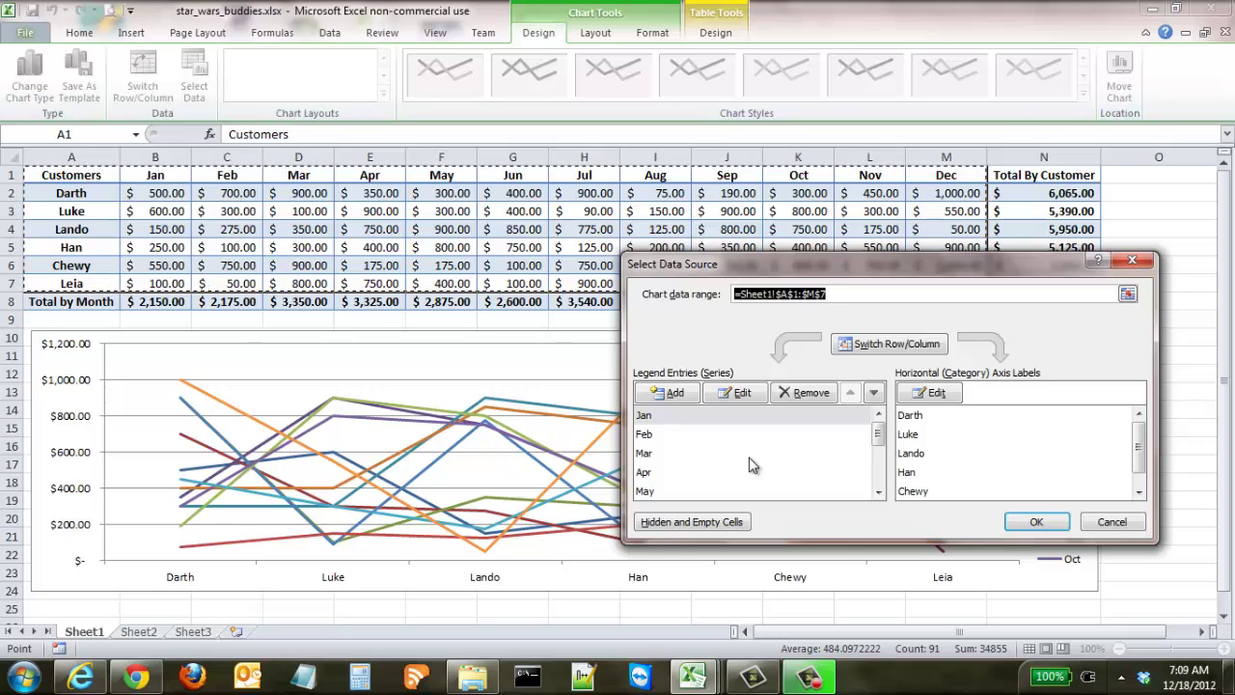
left_click(1110, 522)
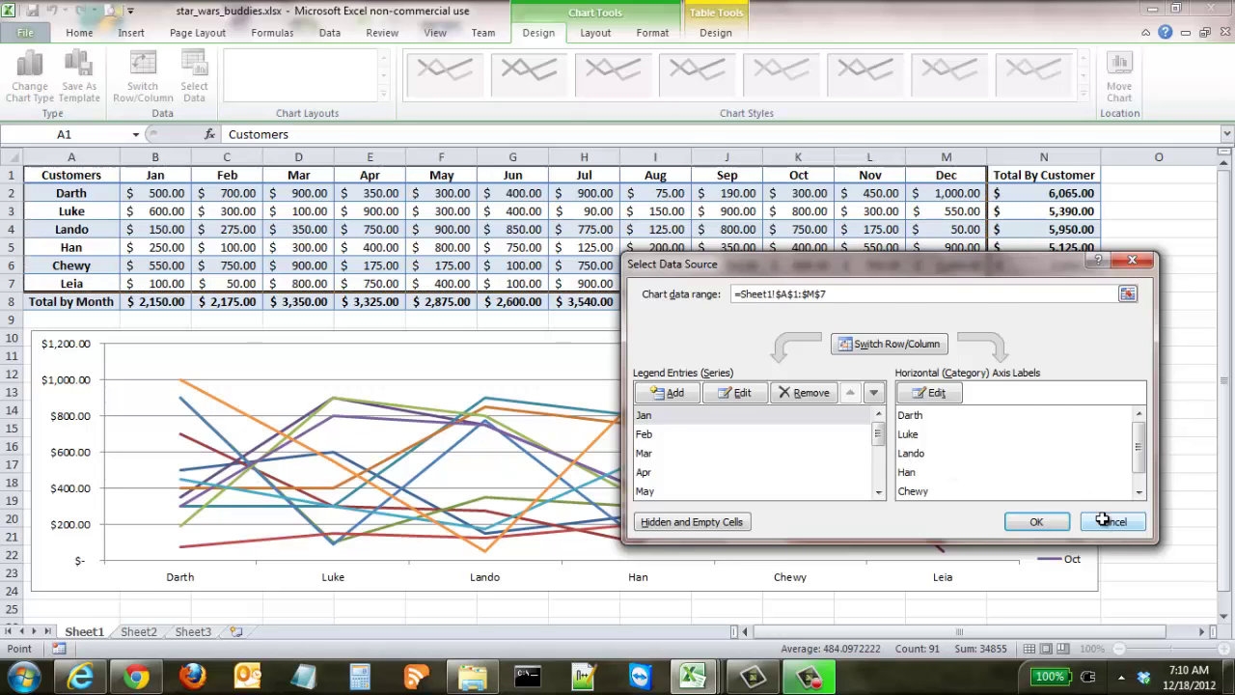
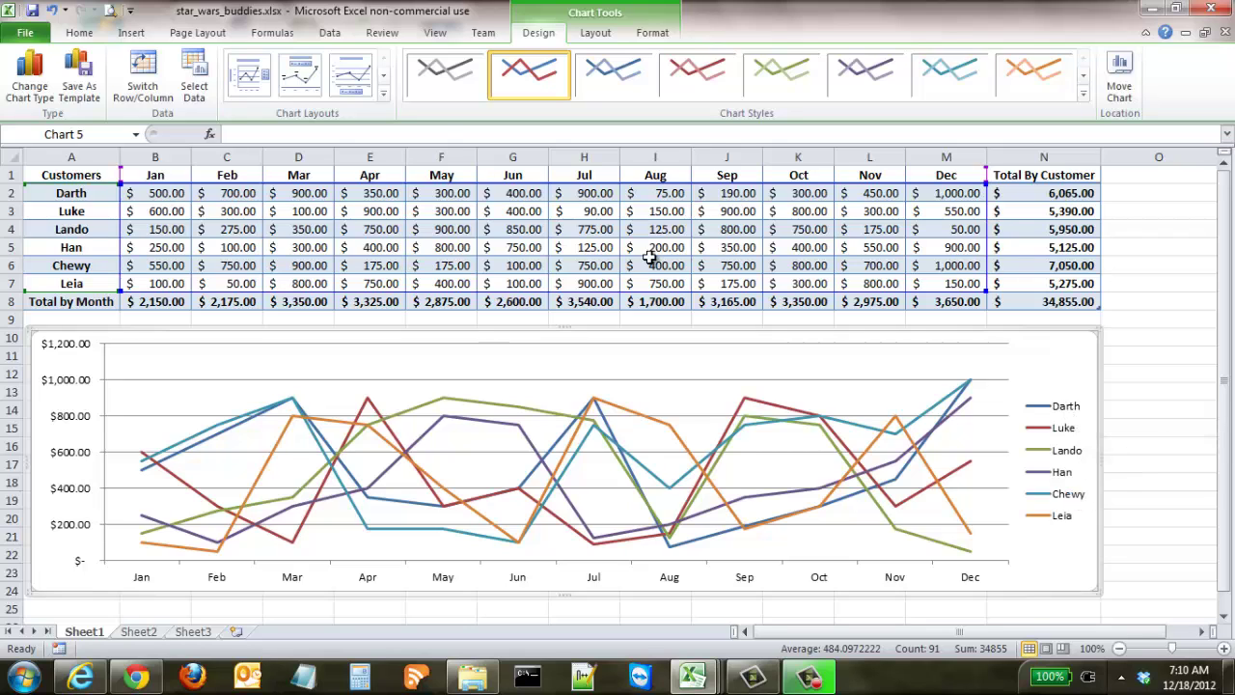
- Remove the Luke, Han, Lando and Leia series from the chart's data source, keeping only Darth and Chewy
left_click(194, 77)
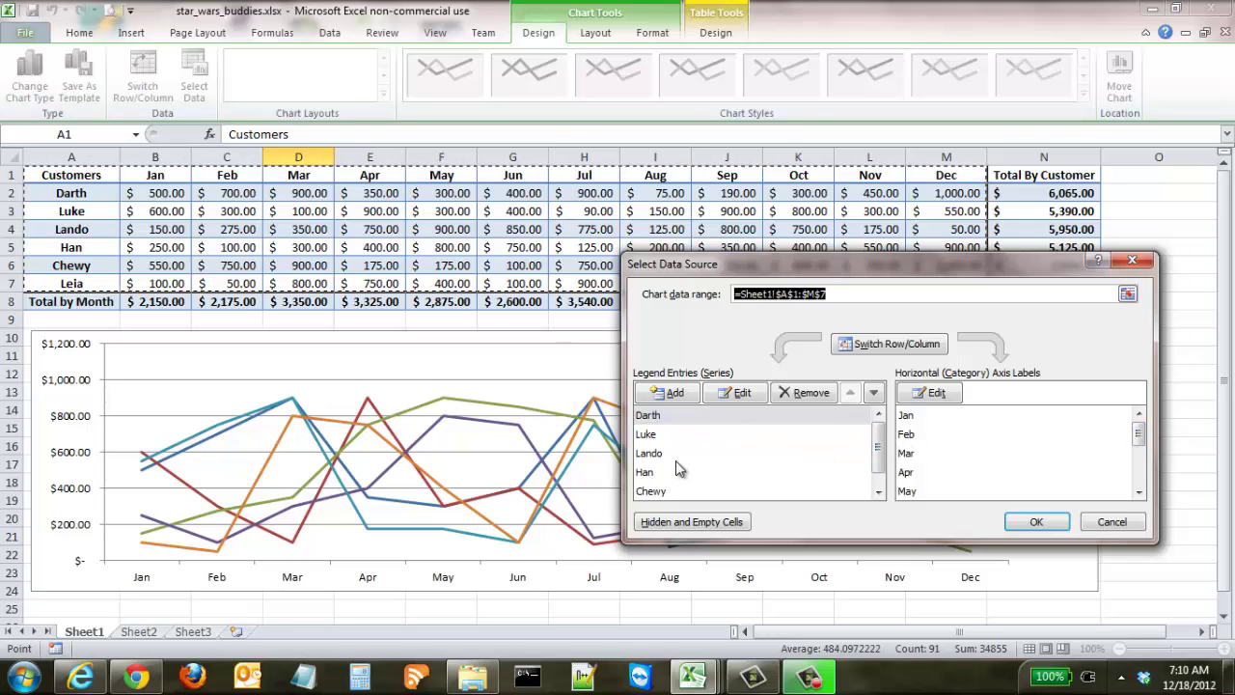
left_click(664, 435)
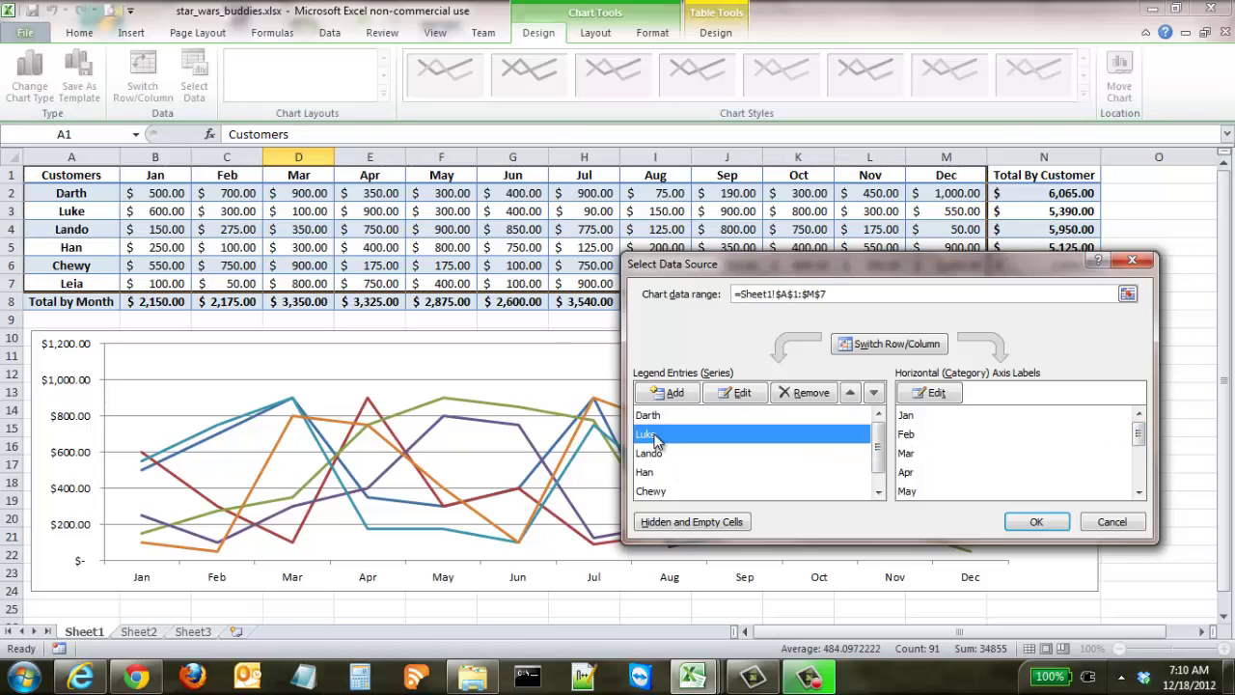
left_click(795, 396)
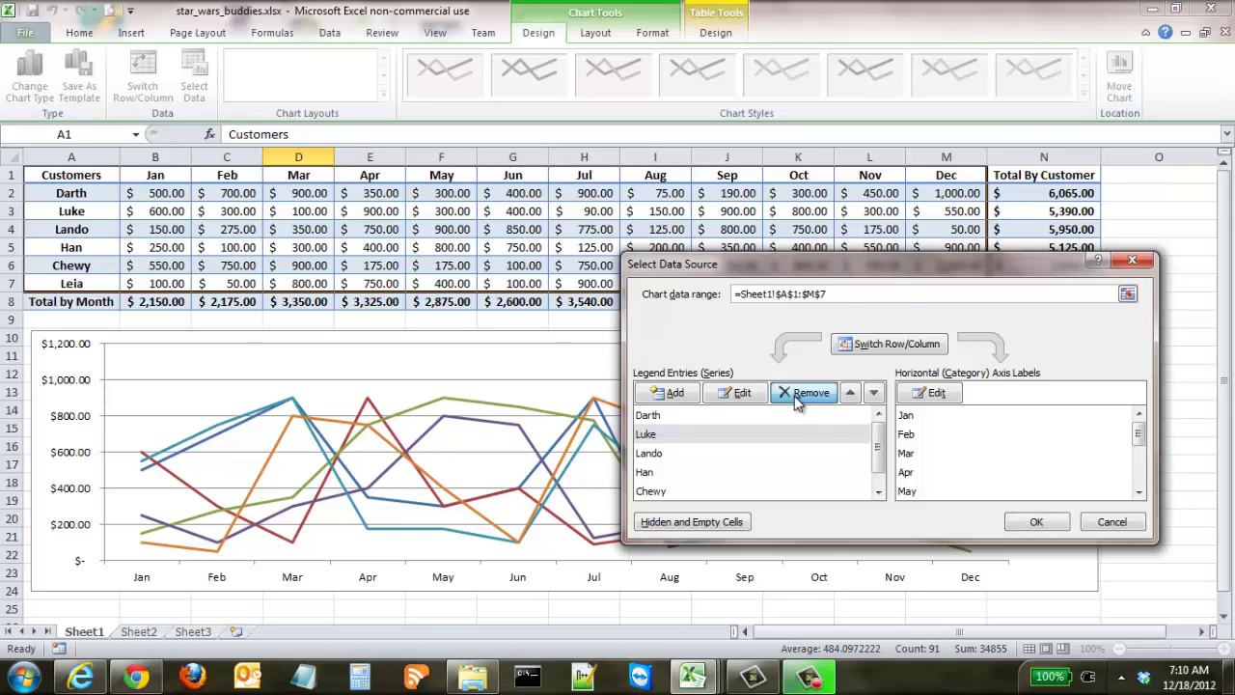
left_click(675, 450)
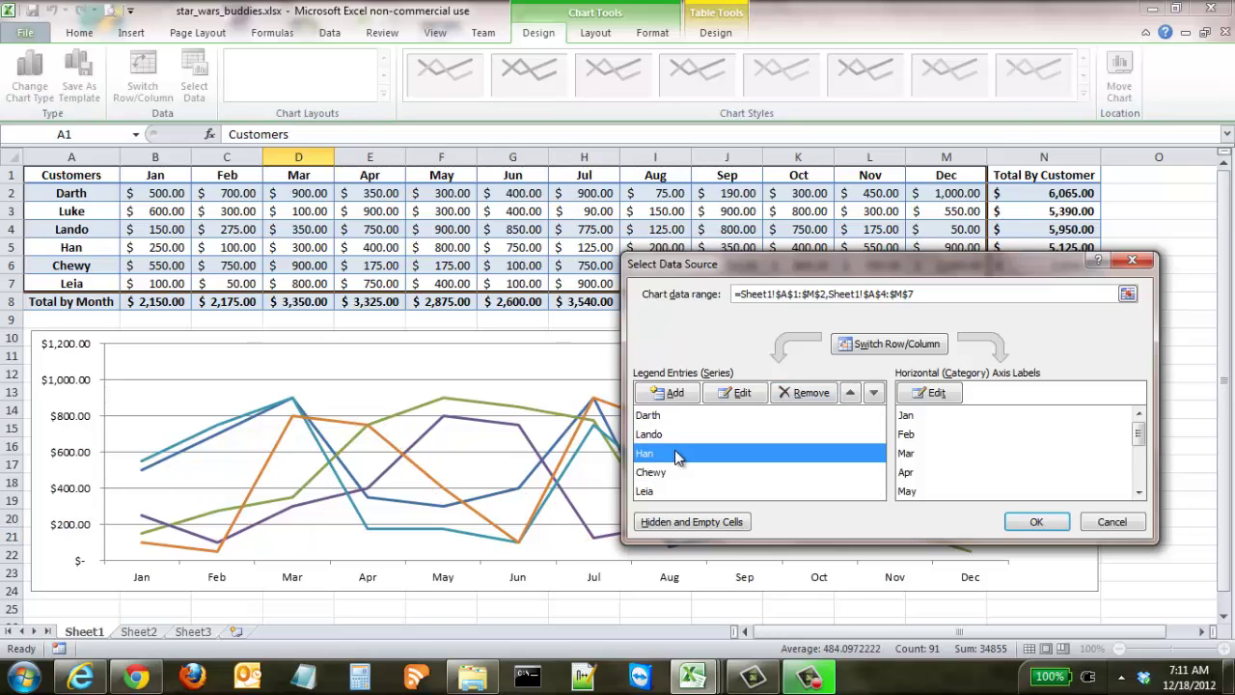
left_click(788, 397)
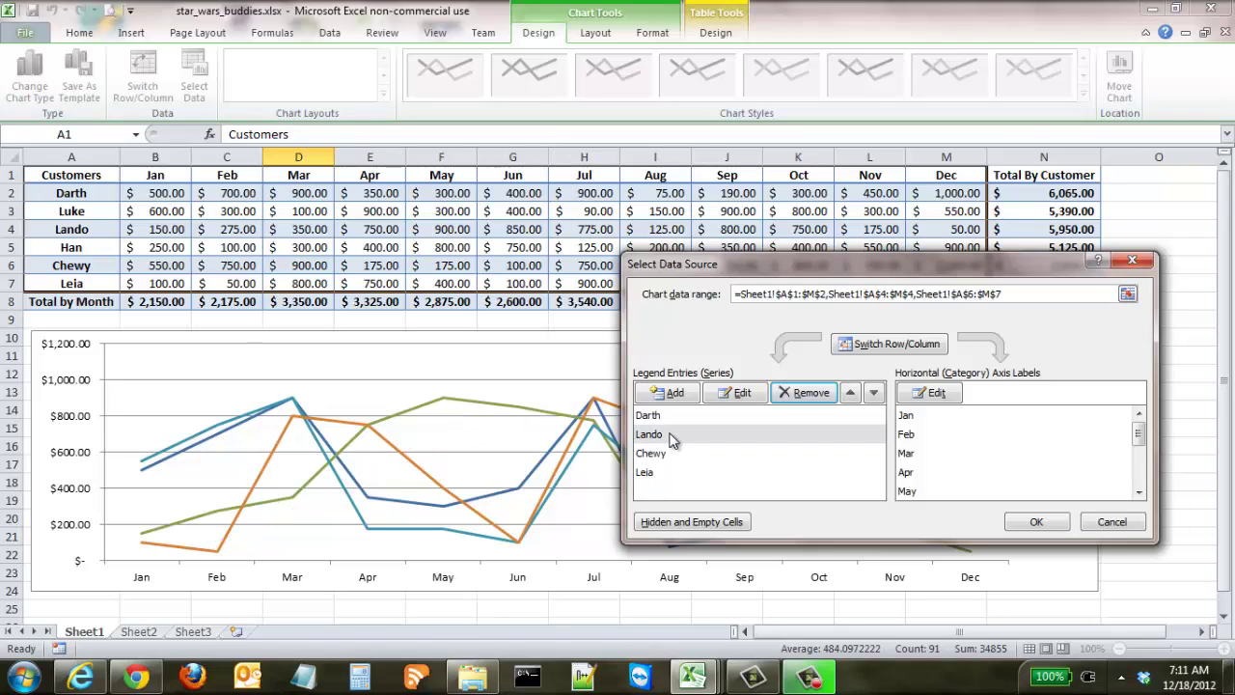
left_click(673, 436)
left_click(809, 393)
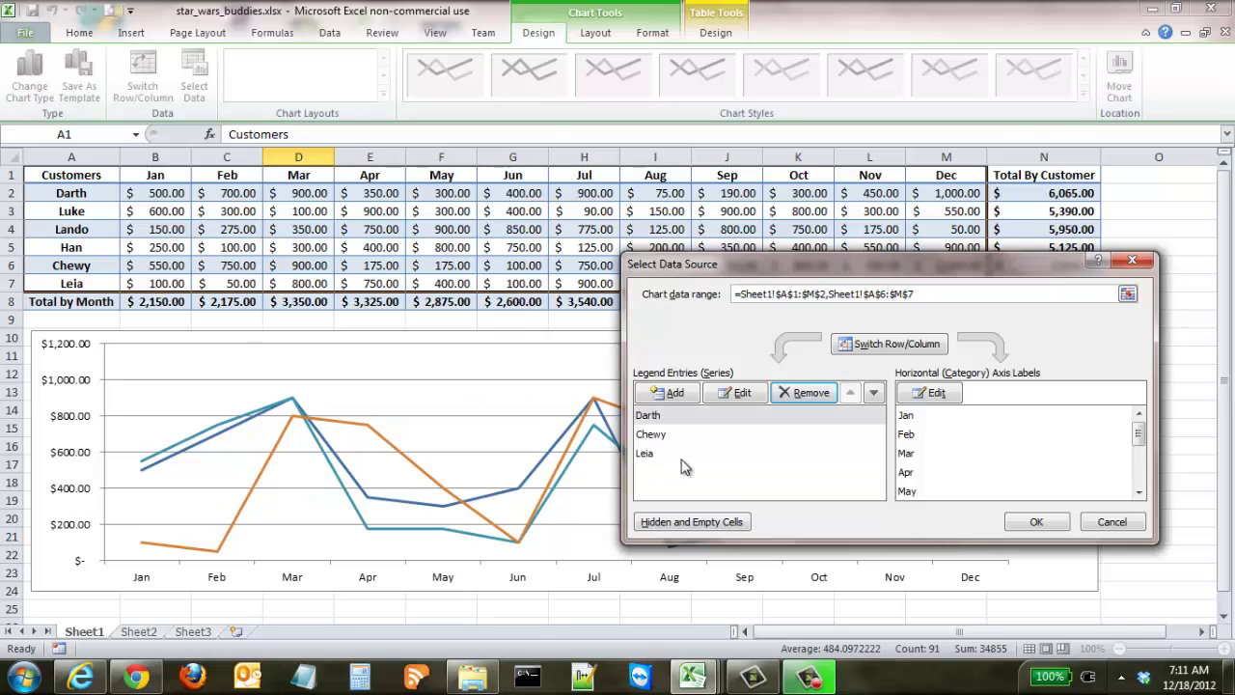
left_click(679, 458)
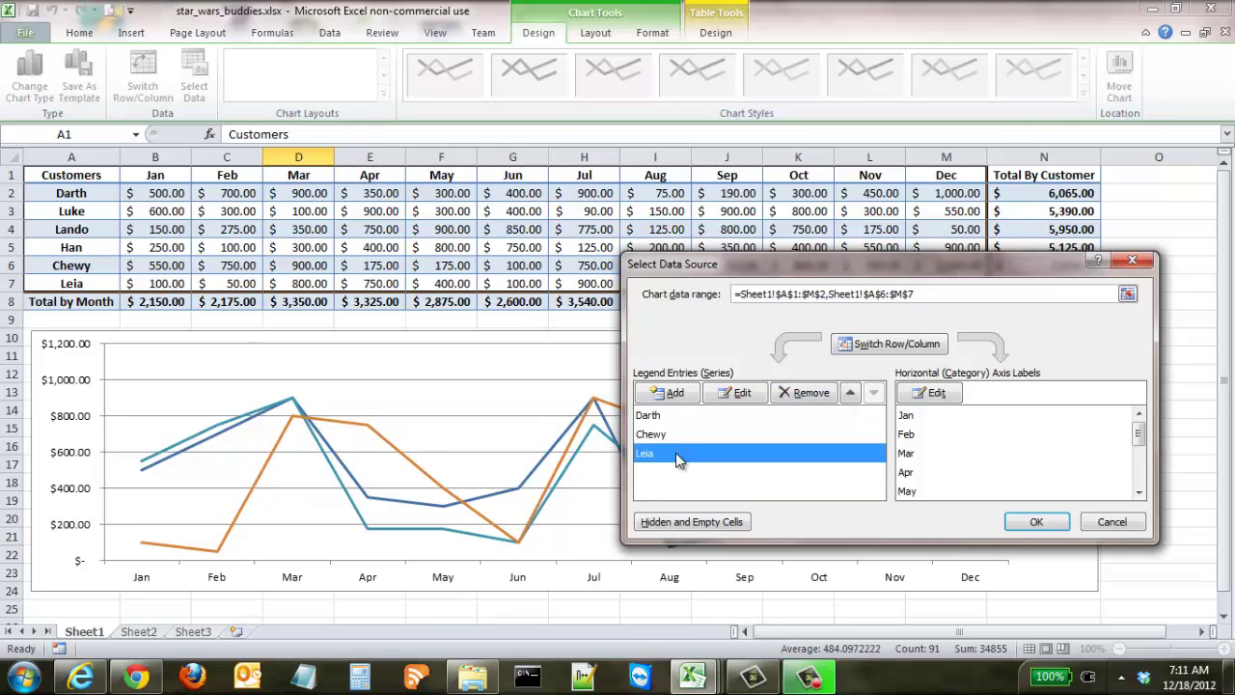
left_click(813, 400)
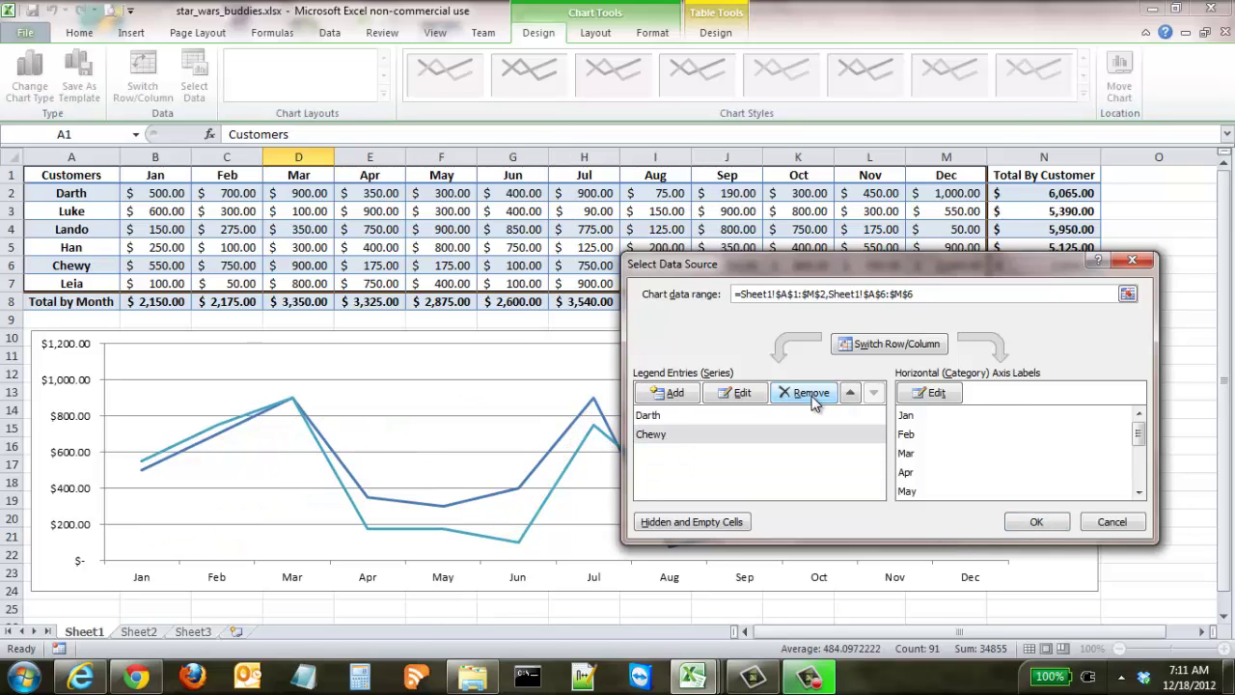
left_click(1038, 521)
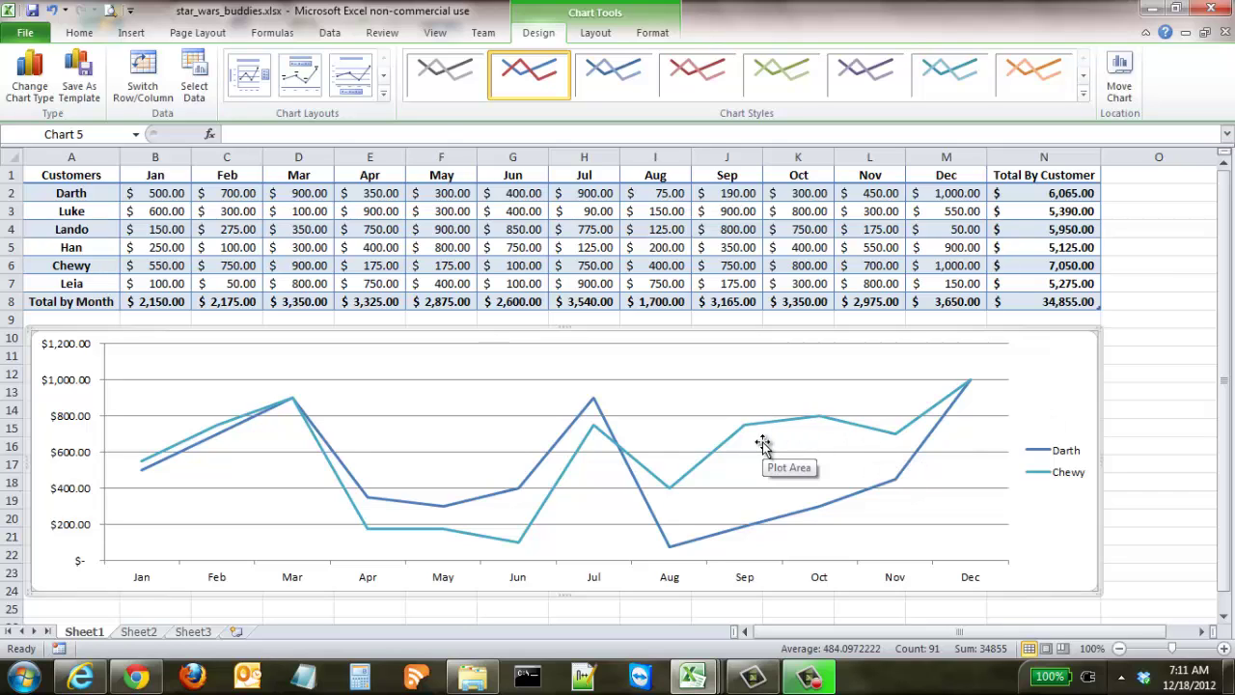
- Try the thick red and thick orange chart styles, and return the chart to the thin blue-and-red line style
left_click(1083, 94)
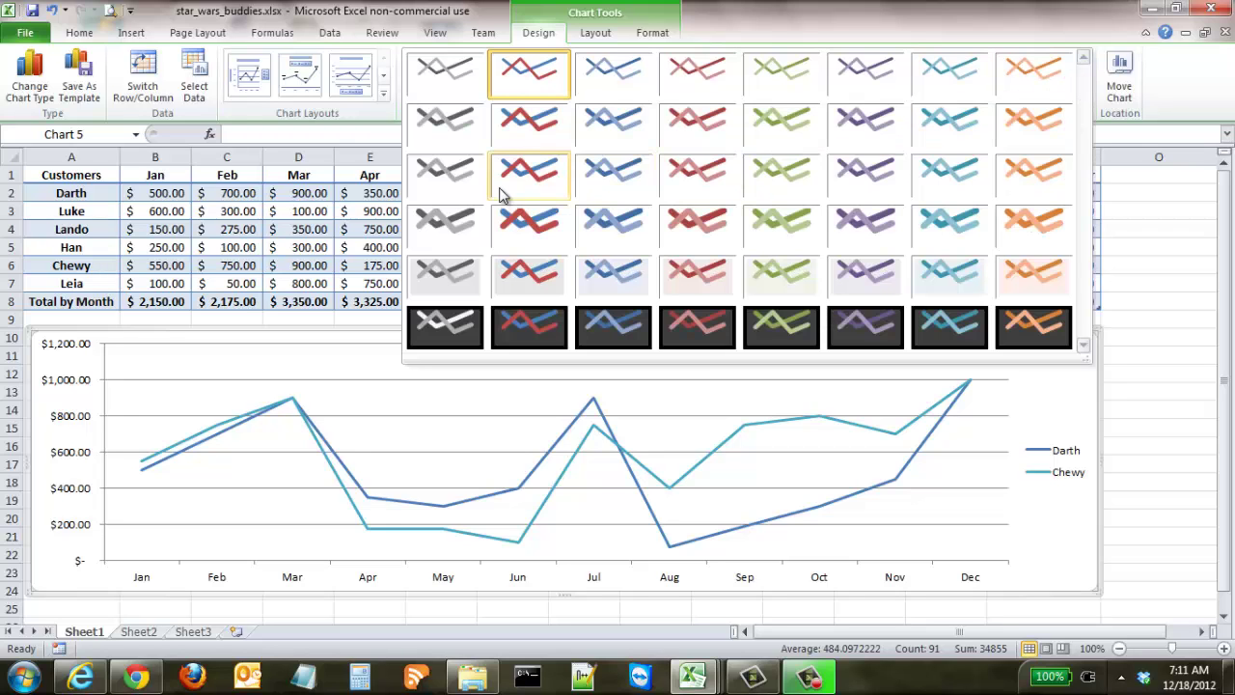
left_click(708, 221)
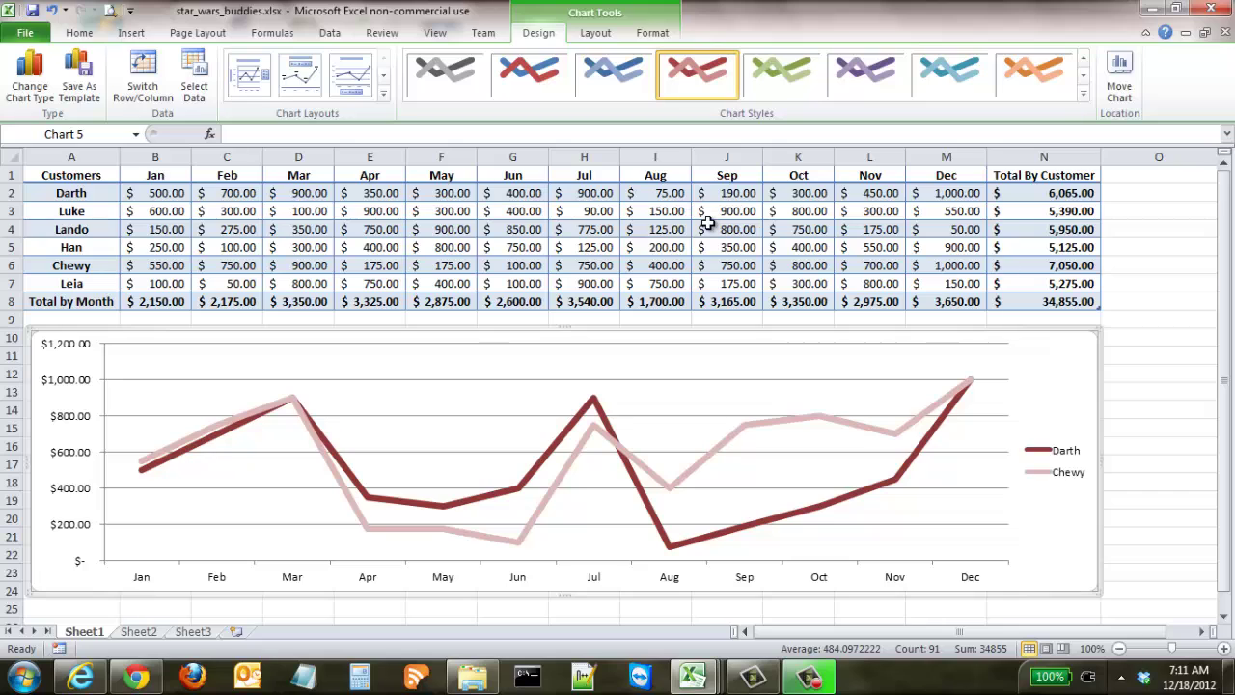
left_click(1061, 89)
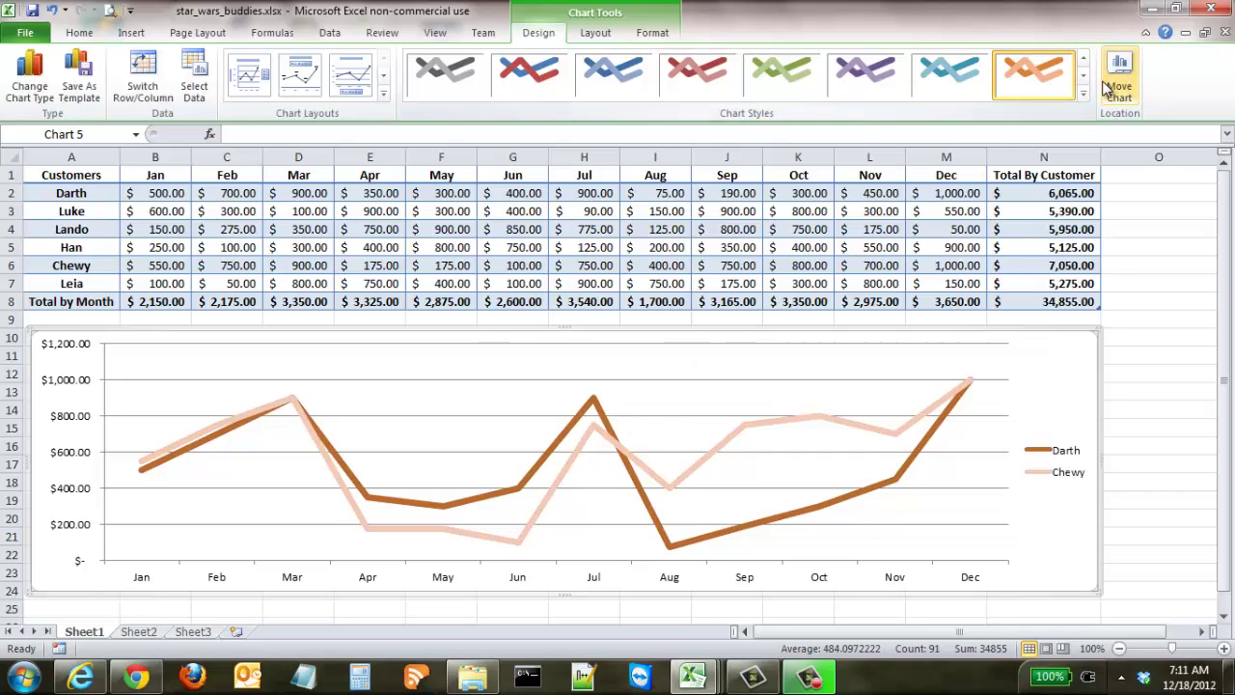
left_click(1082, 93)
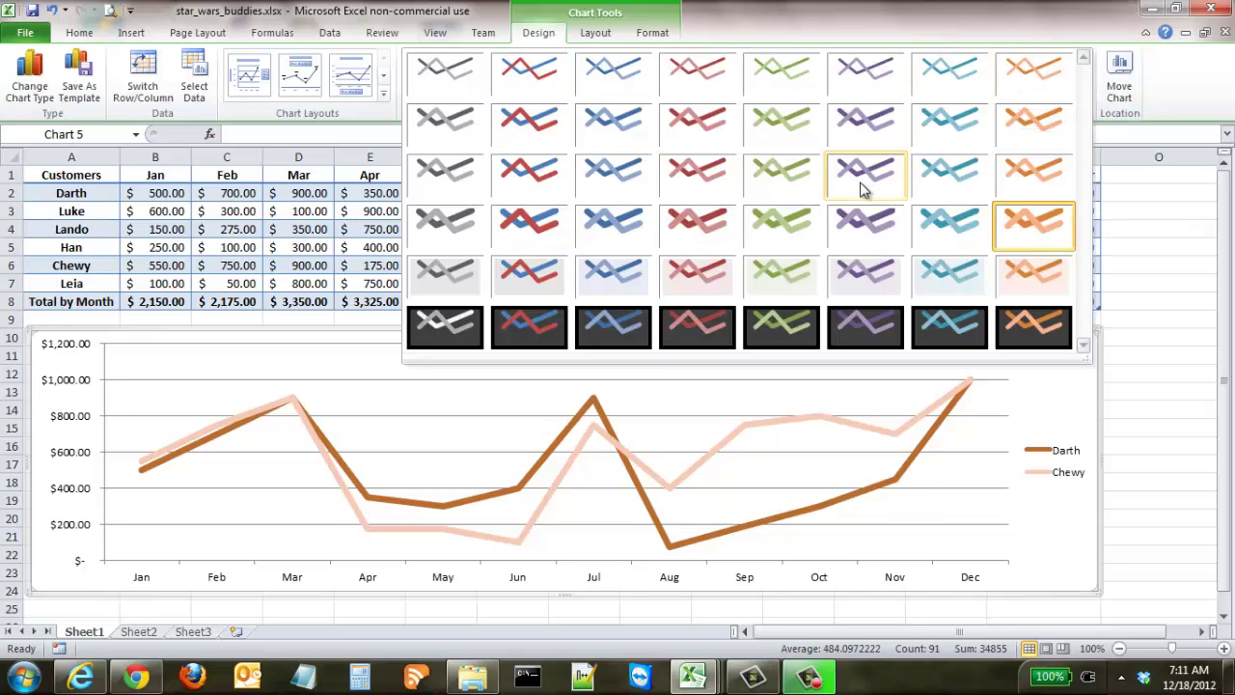
left_click(546, 82)
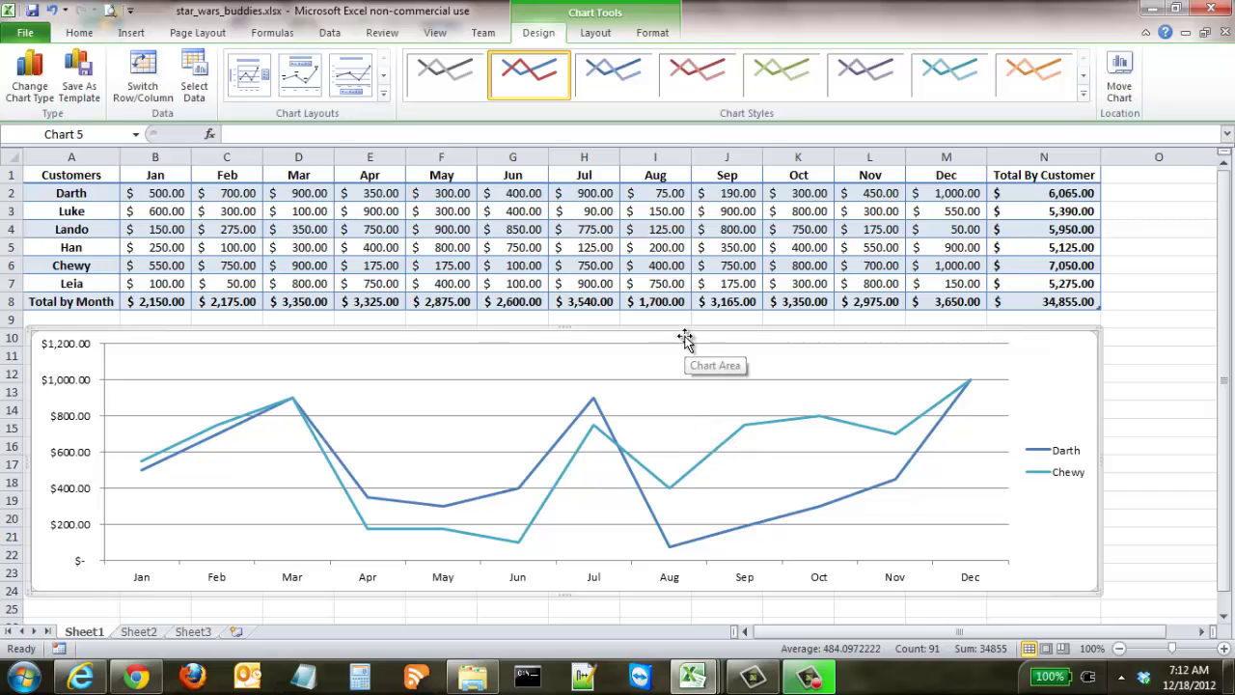
- Add a centered overlay title to the chart and set its text to "Sales Chart"
left_click(596, 33)
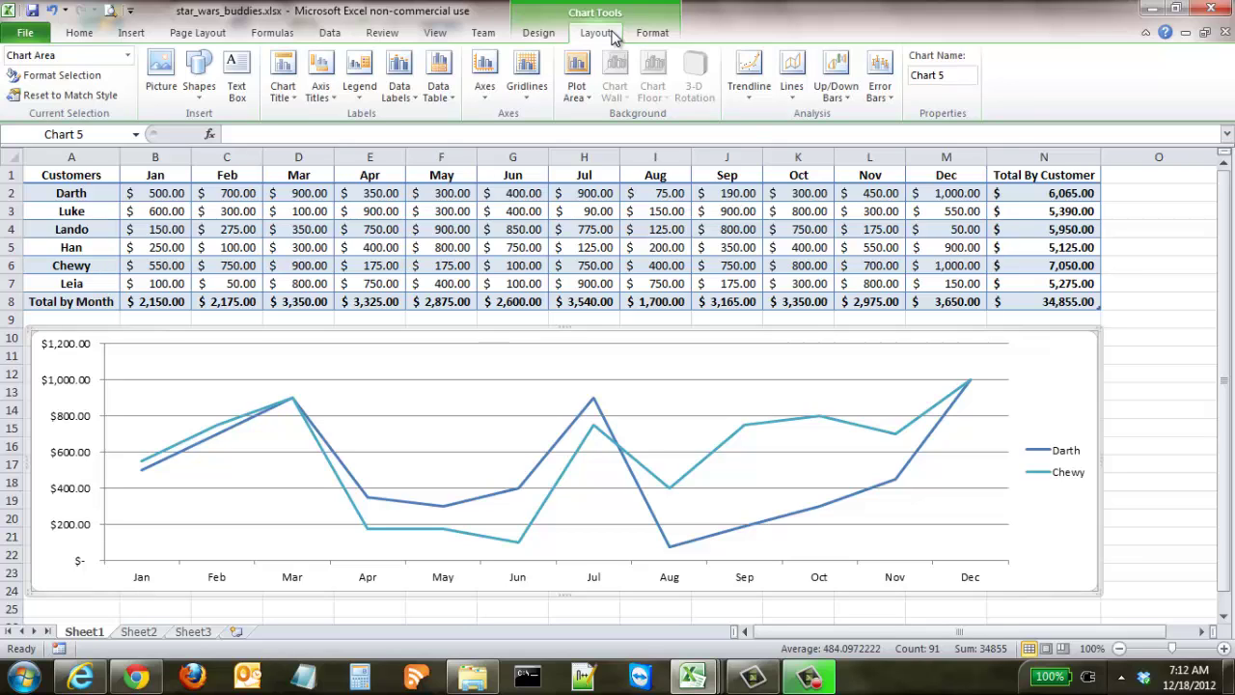
left_click(285, 98)
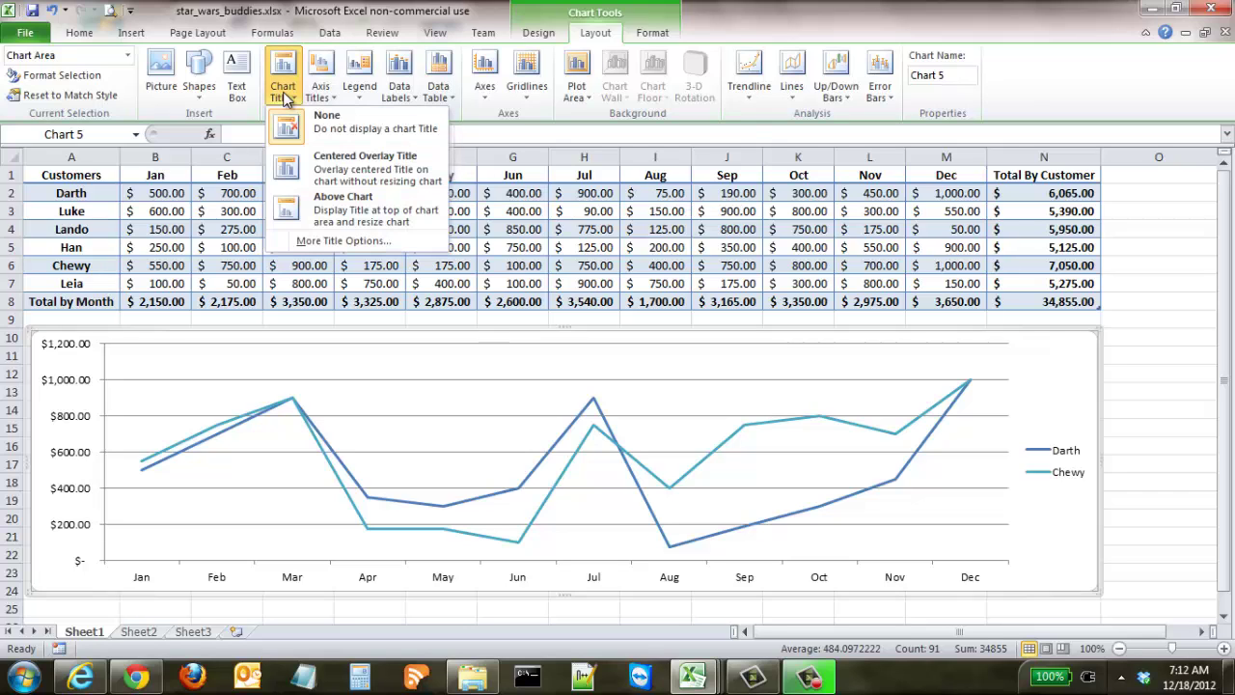
left_click(329, 176)
triple_click(576, 354)
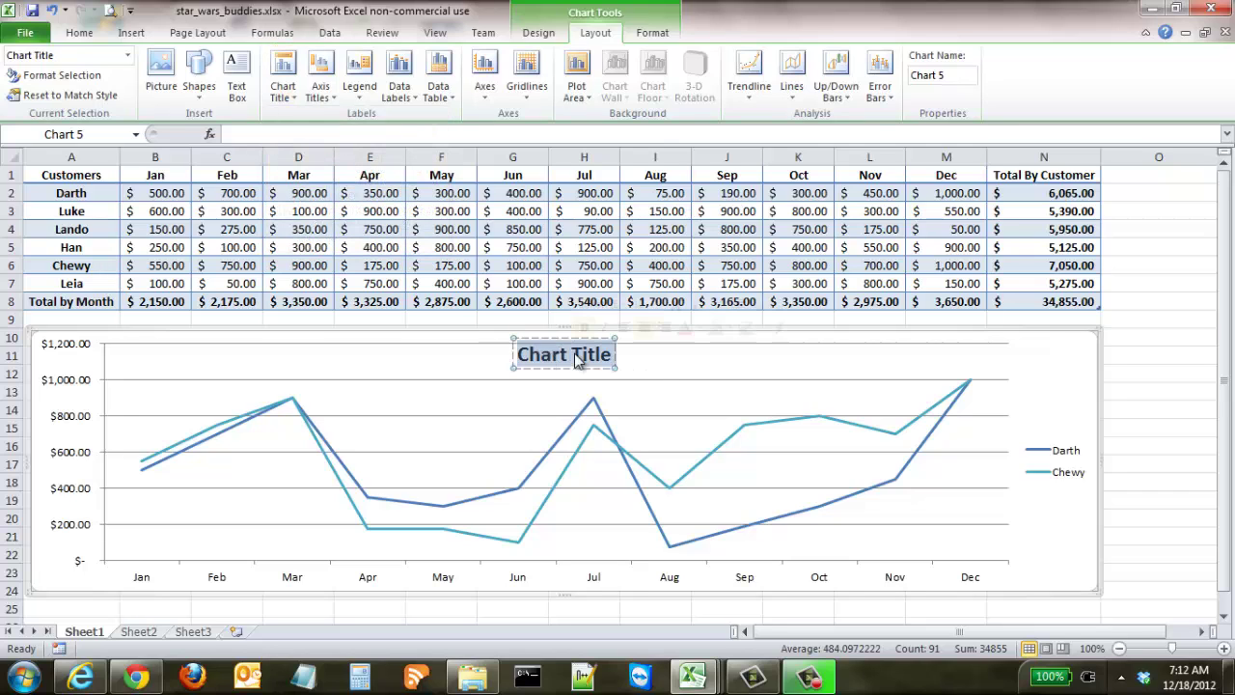
type("Sales Chart")
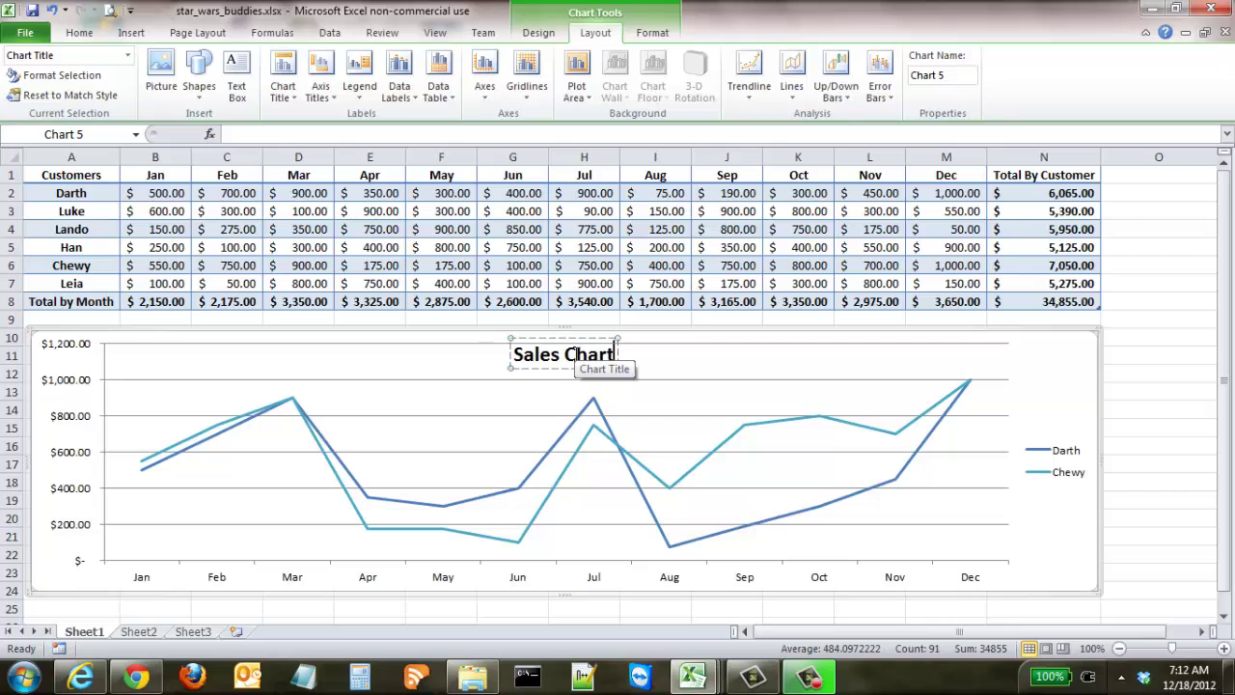
key("Return")
key("BackSpace")
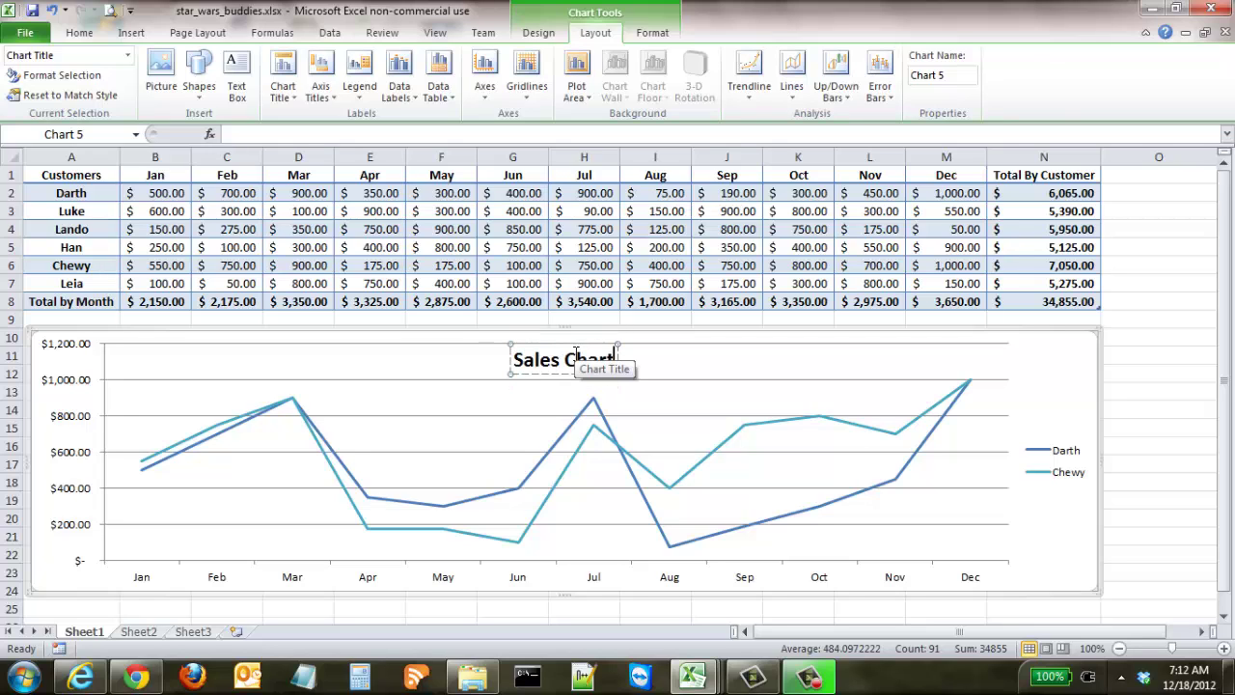
left_click(1137, 377)
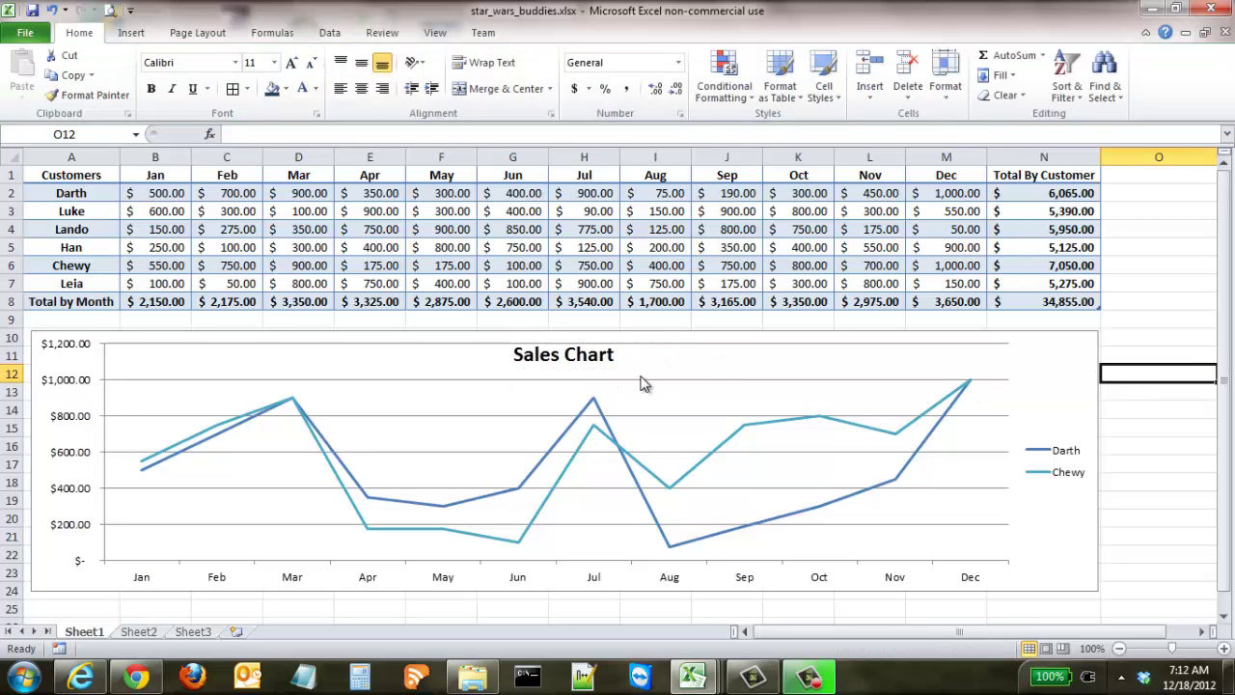
- Show a data table with legend keys below the Sales Chart
left_click(700, 355)
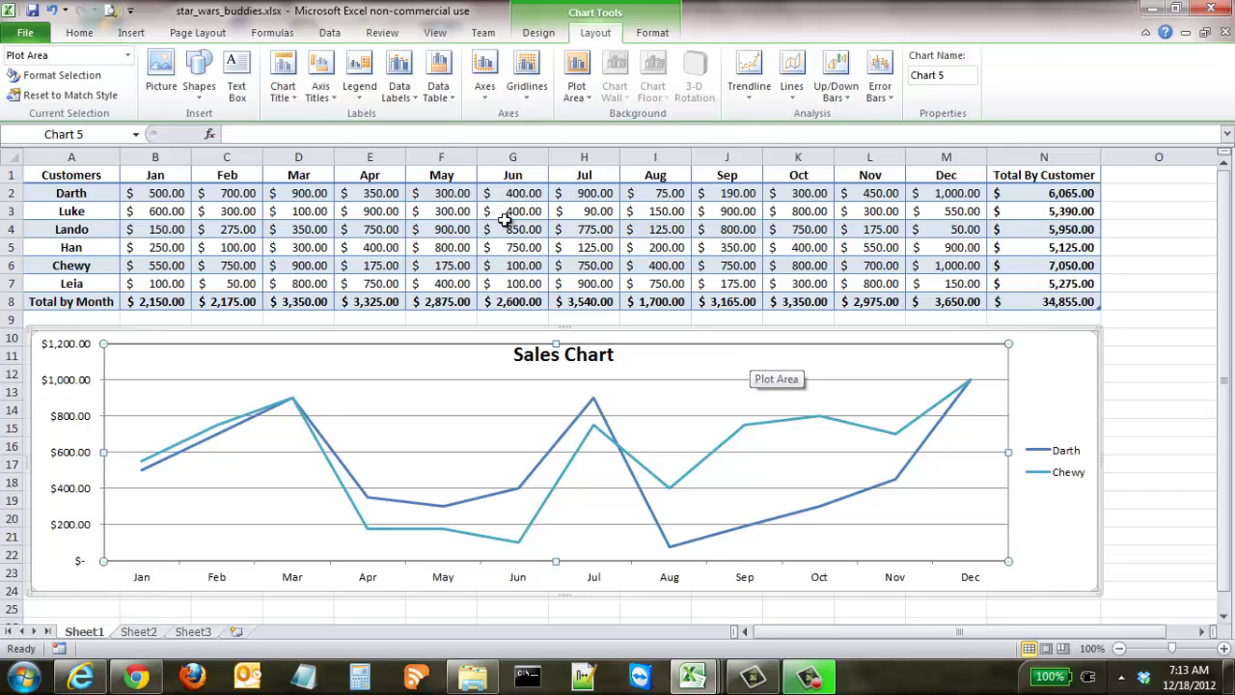
left_click(442, 105)
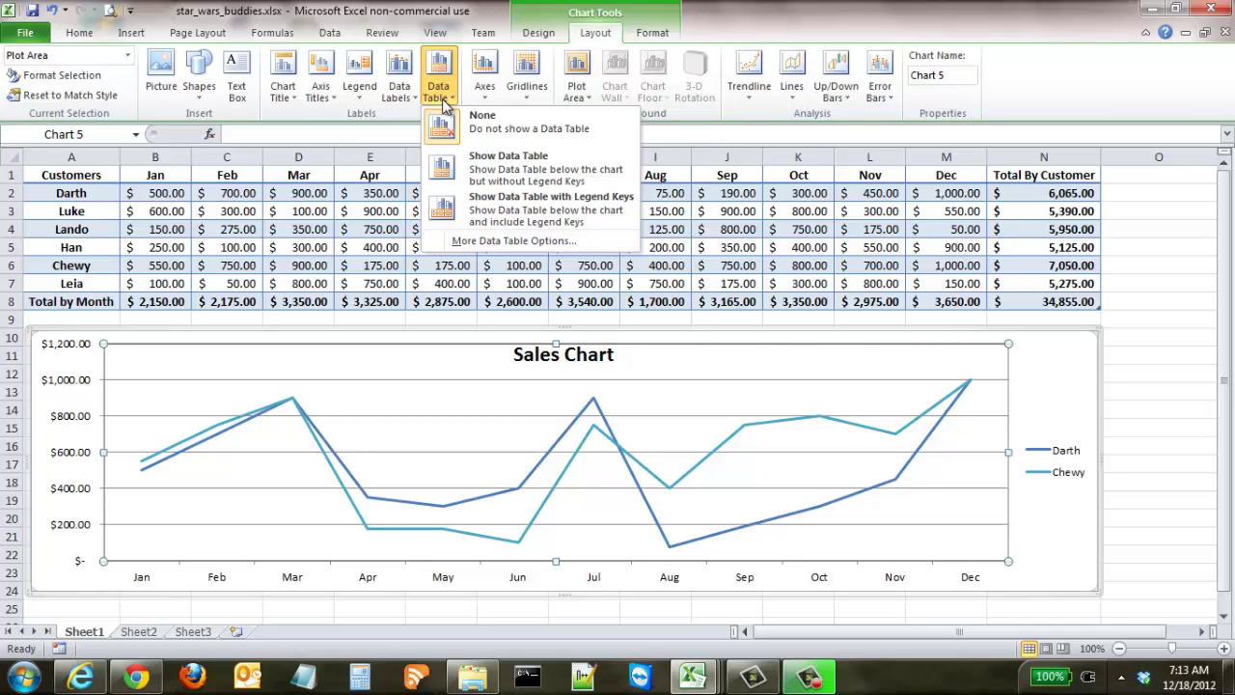
left_click(514, 214)
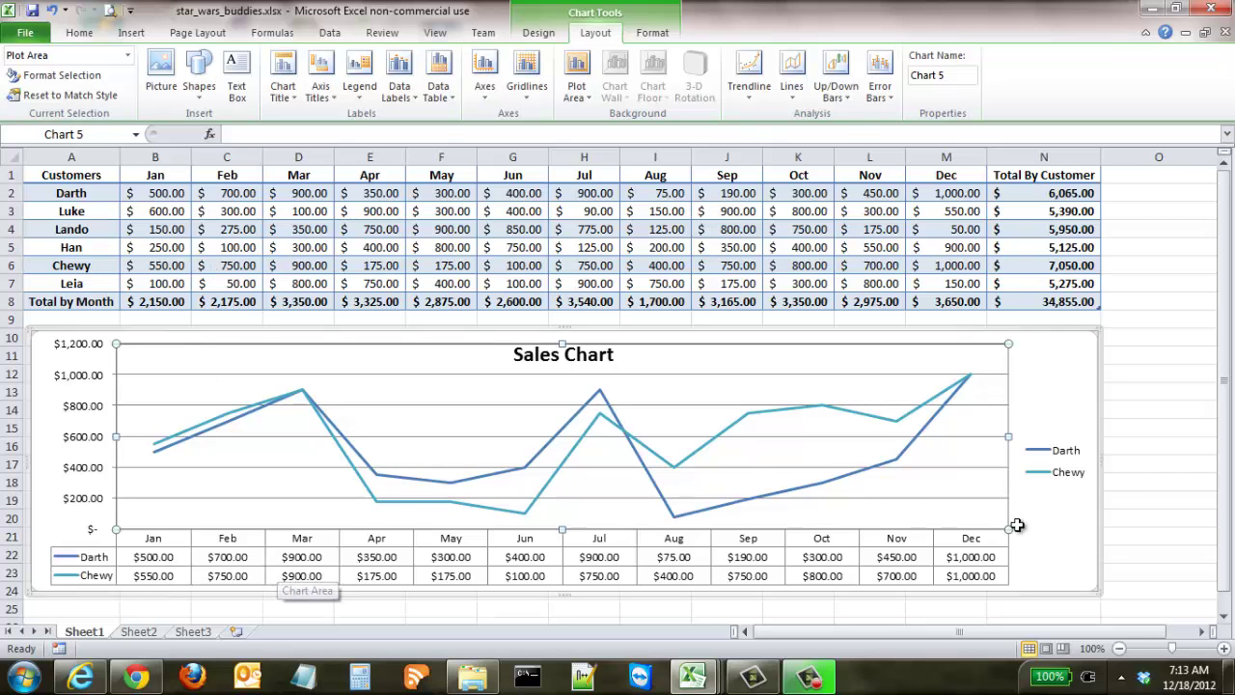
- Stretch the Sales Chart downward until its lower edge reaches row 33, making it about 4.9 inches high
left_click(1224, 616)
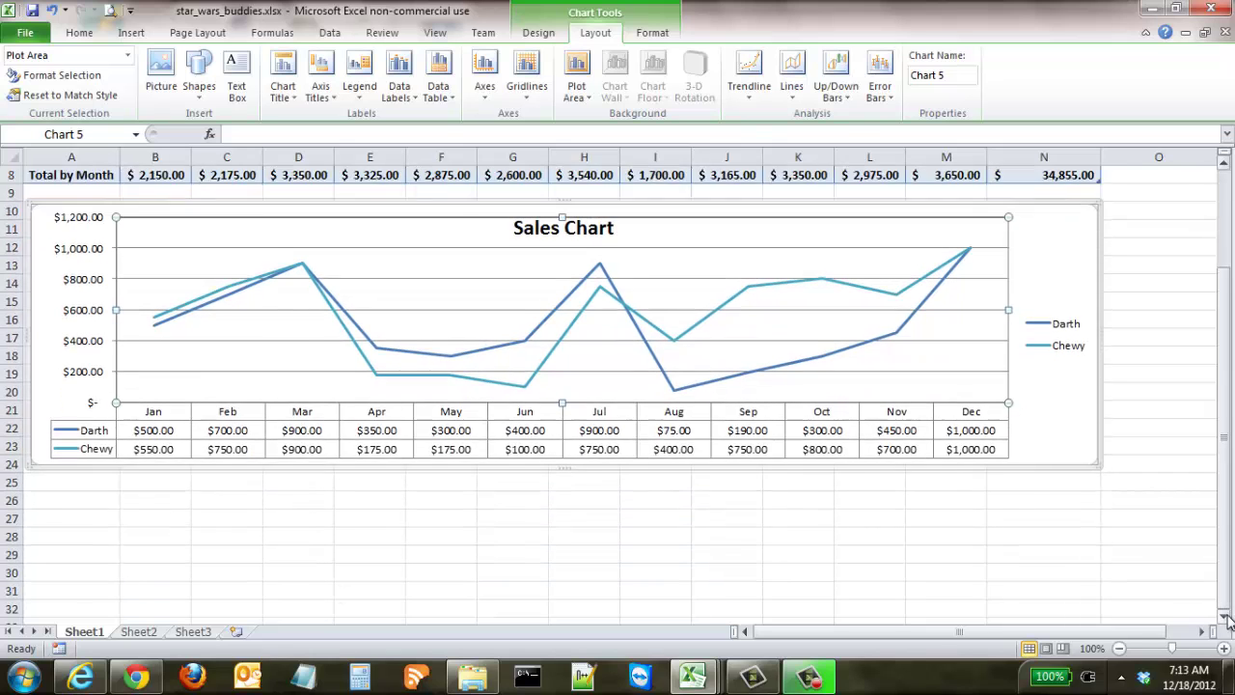
left_click(1225, 617)
left_click_drag(566, 447, 579, 618)
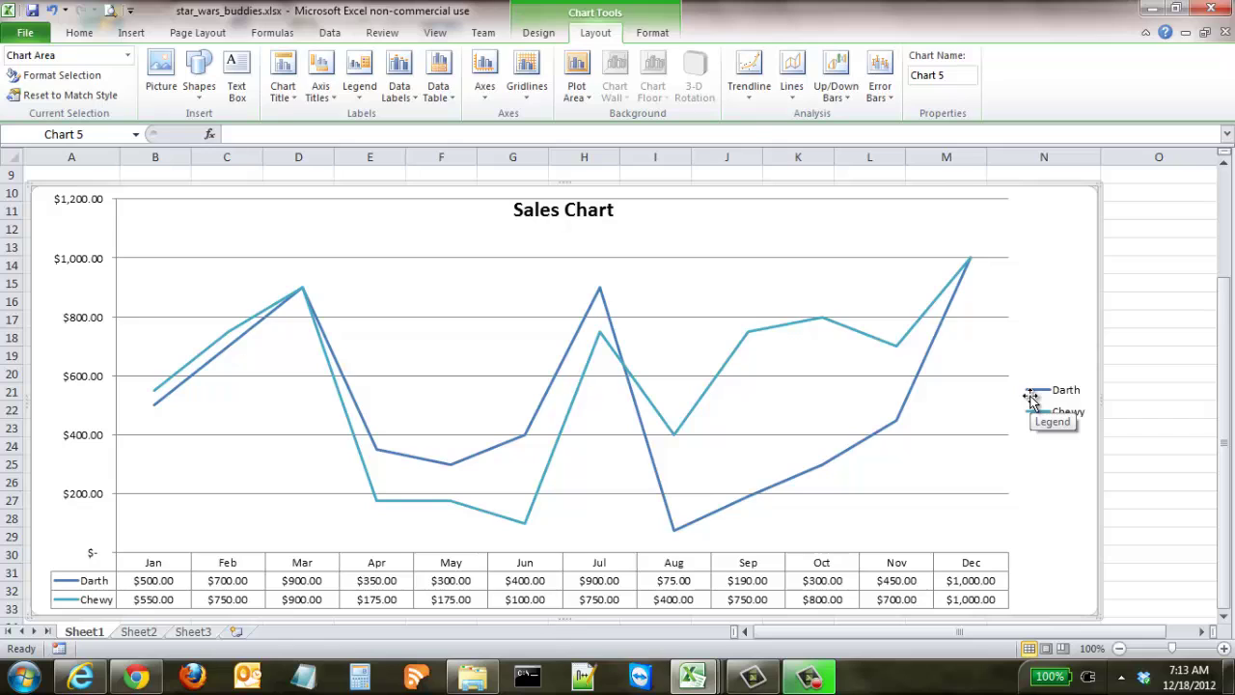
- Turn off the Sales Chart's legend and display data labels centered on the data points
left_click(371, 99)
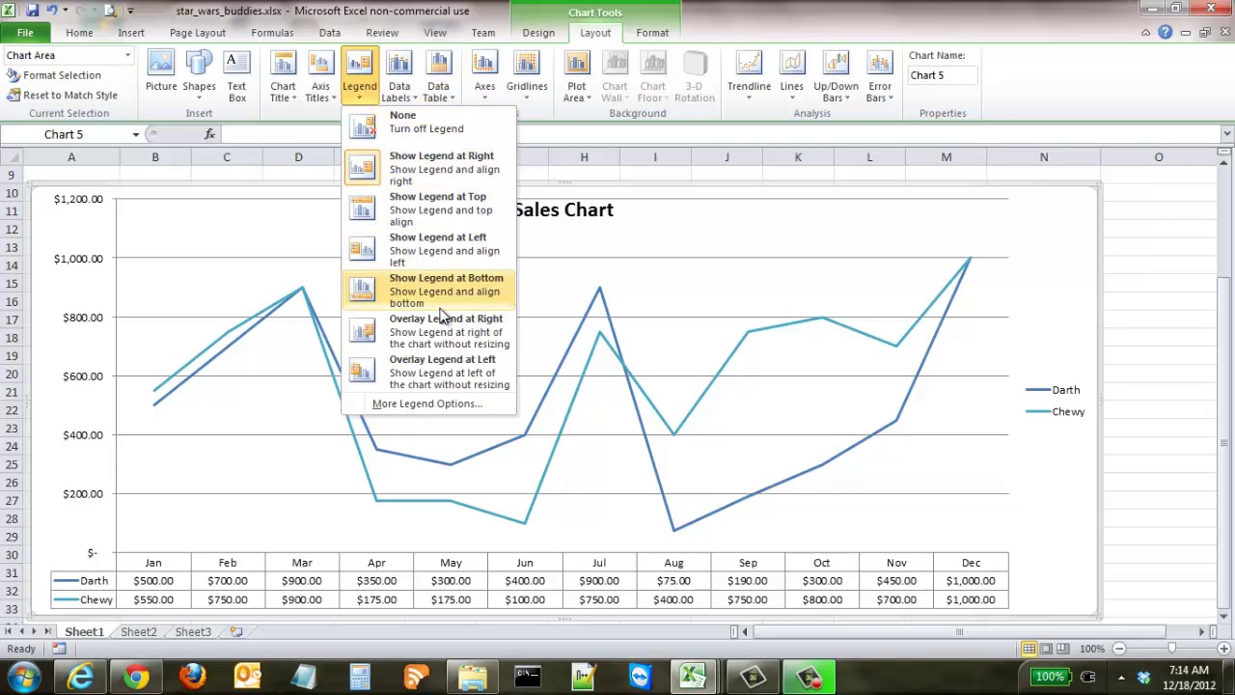
left_click(419, 134)
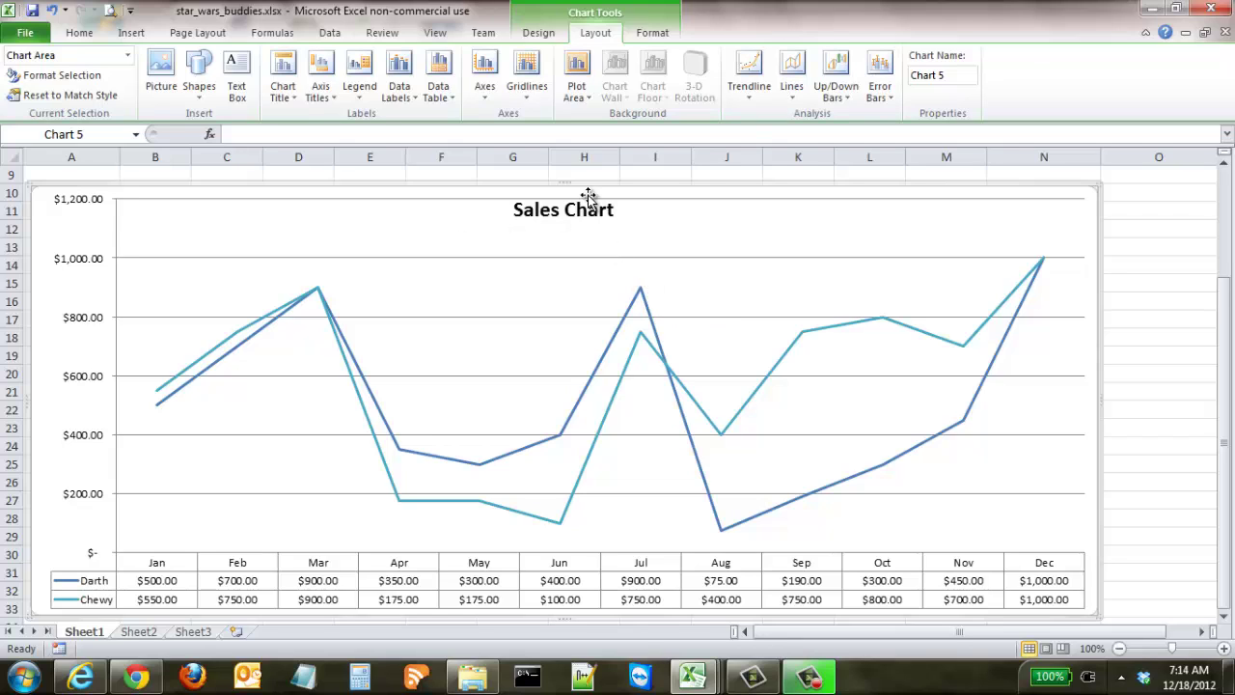
left_click(407, 93)
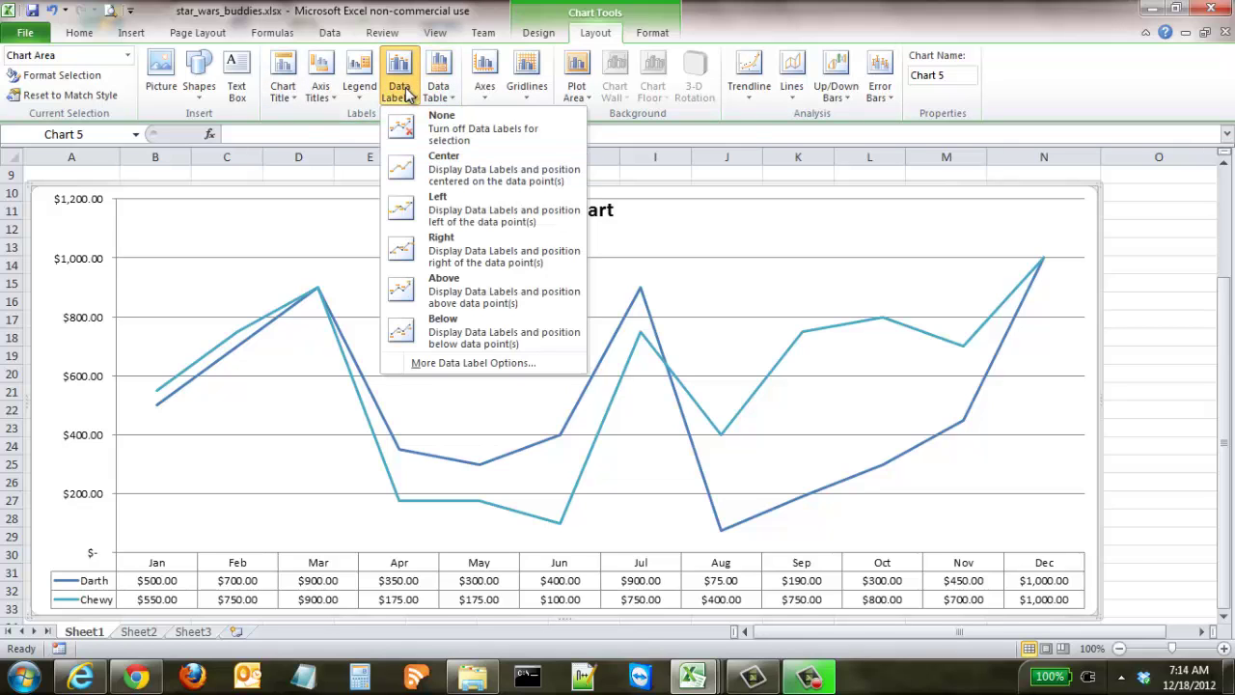
left_click(469, 188)
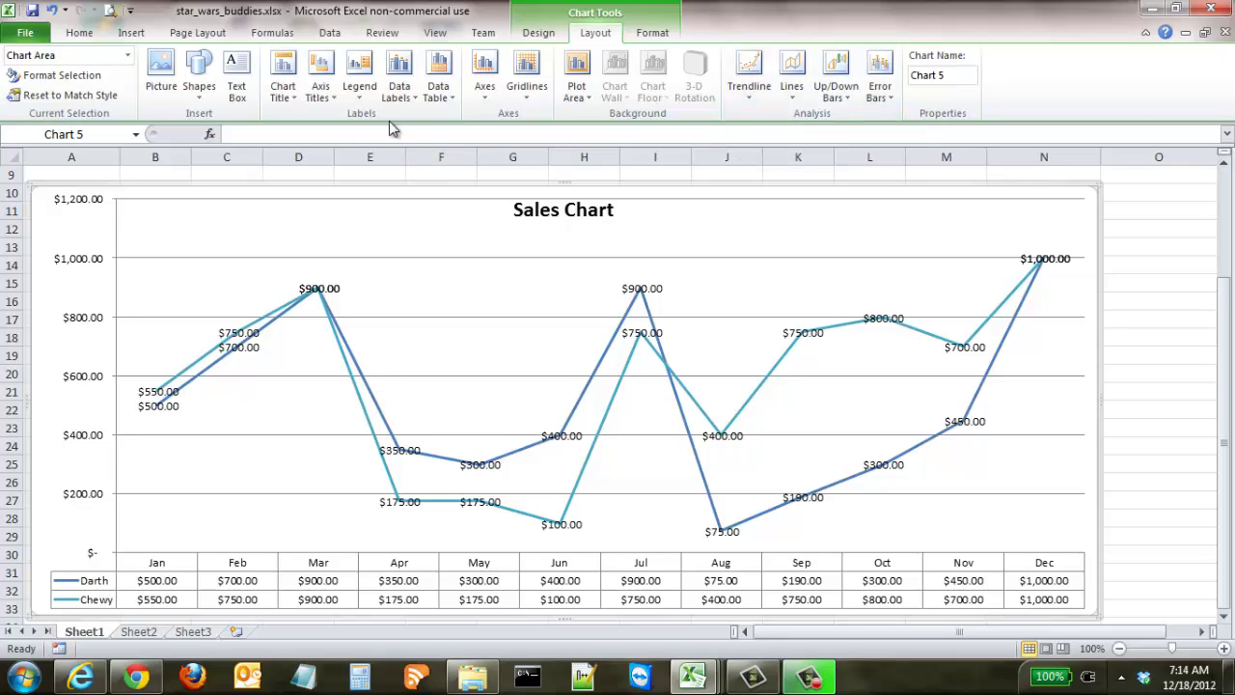
- Remove the Chewy series from the chart's data source, keeping only Darth
left_click(537, 39)
left_click(196, 87)
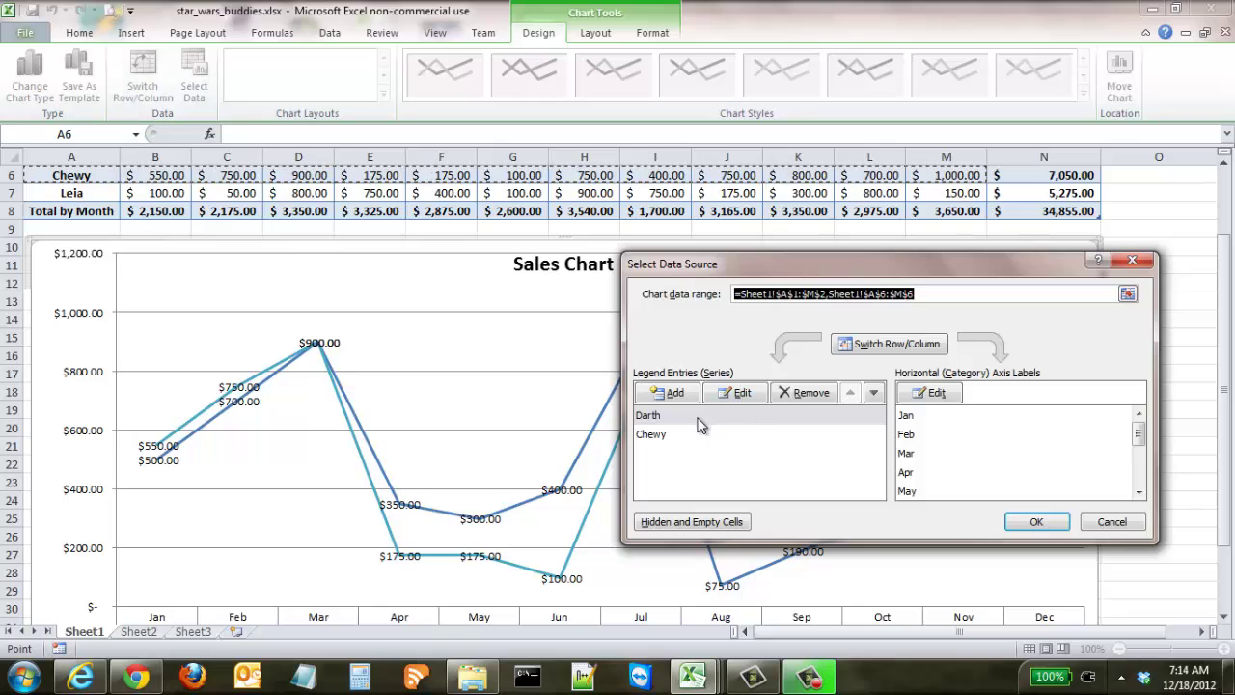
left_click(688, 434)
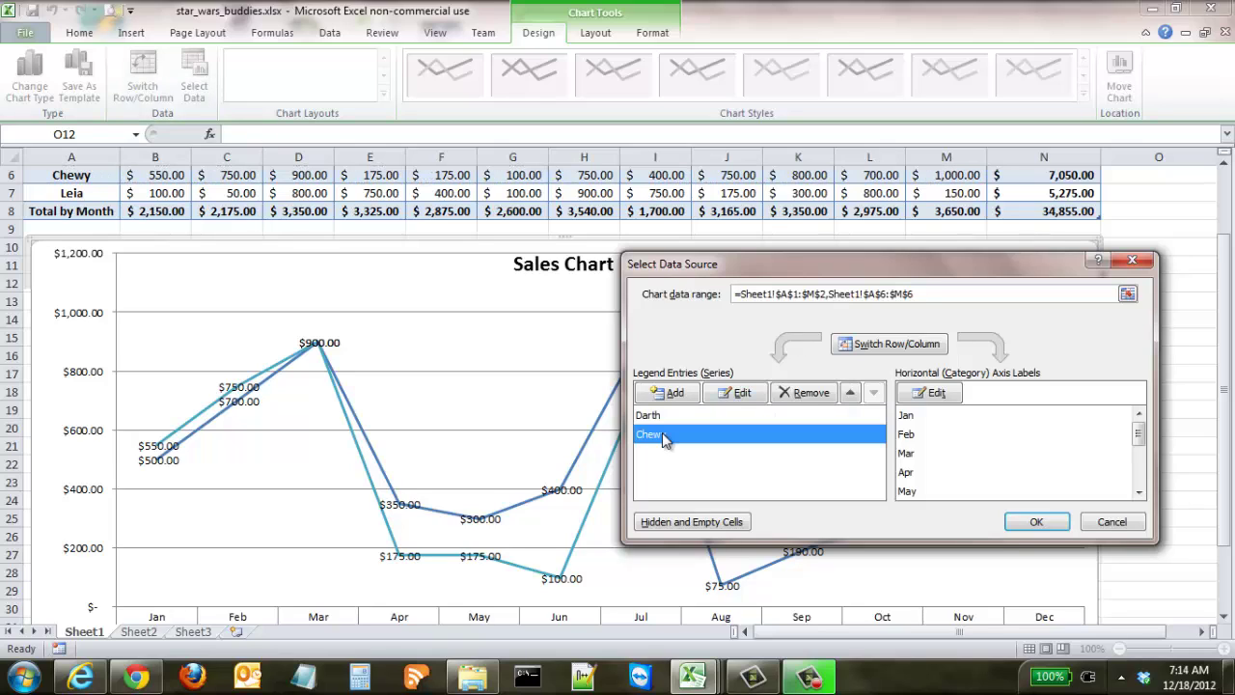
left_click(814, 395)
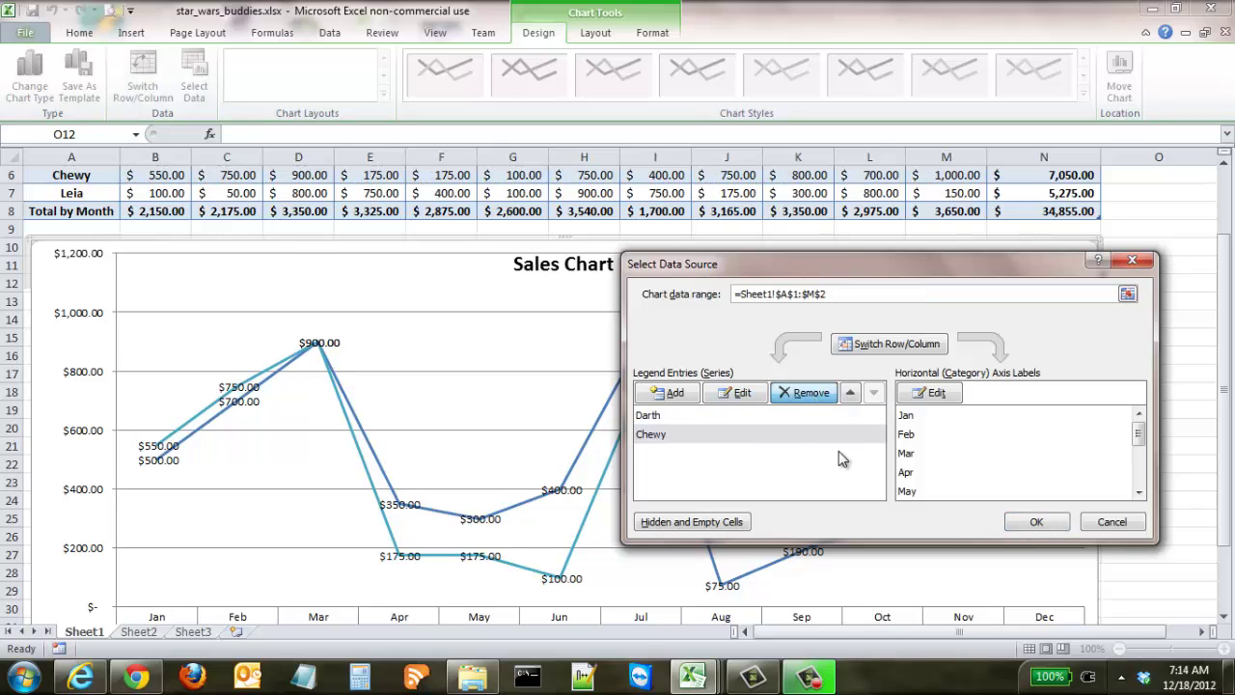
left_click(1036, 521)
left_click_drag(1227, 328, 1229, 370)
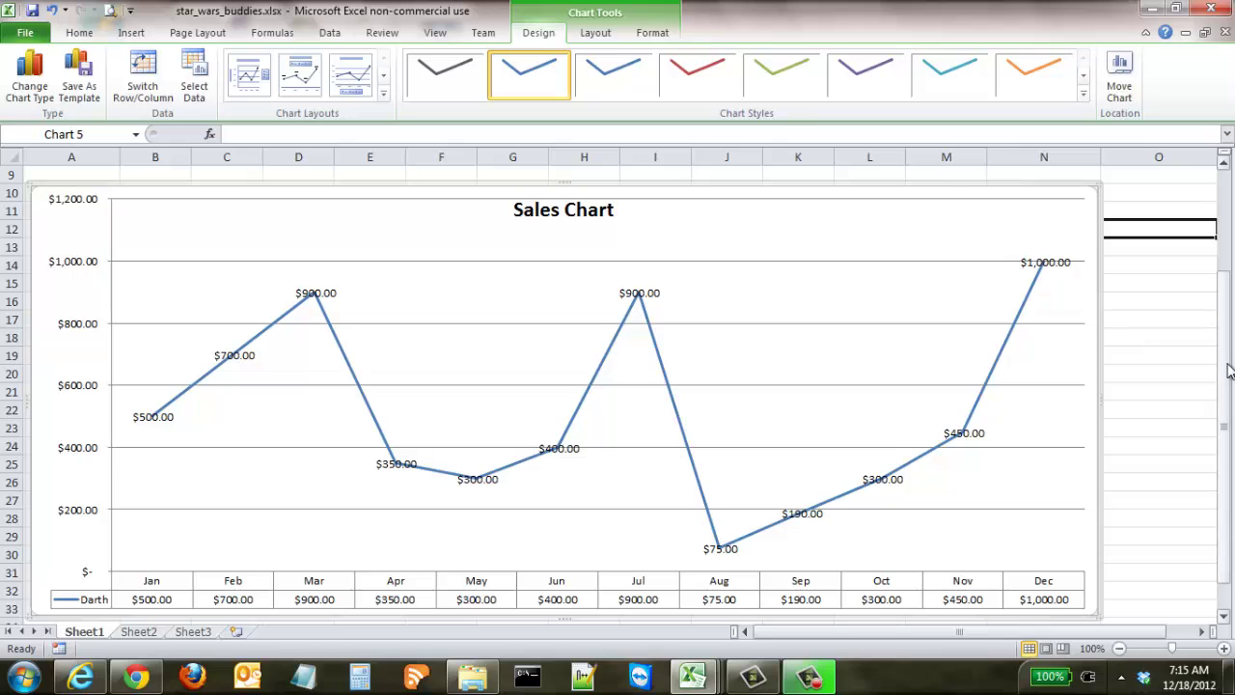
- Try a linear trendline on the Darth series, and remove the trendline from the chart again
left_click(598, 35)
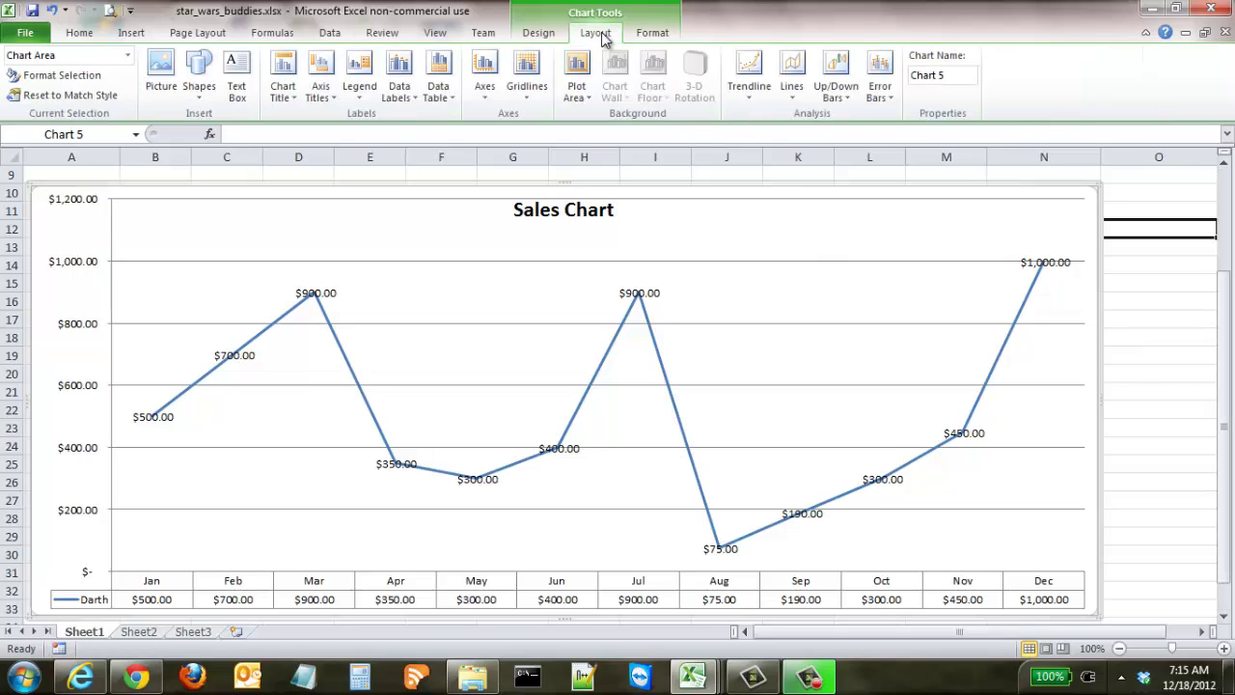
left_click(745, 85)
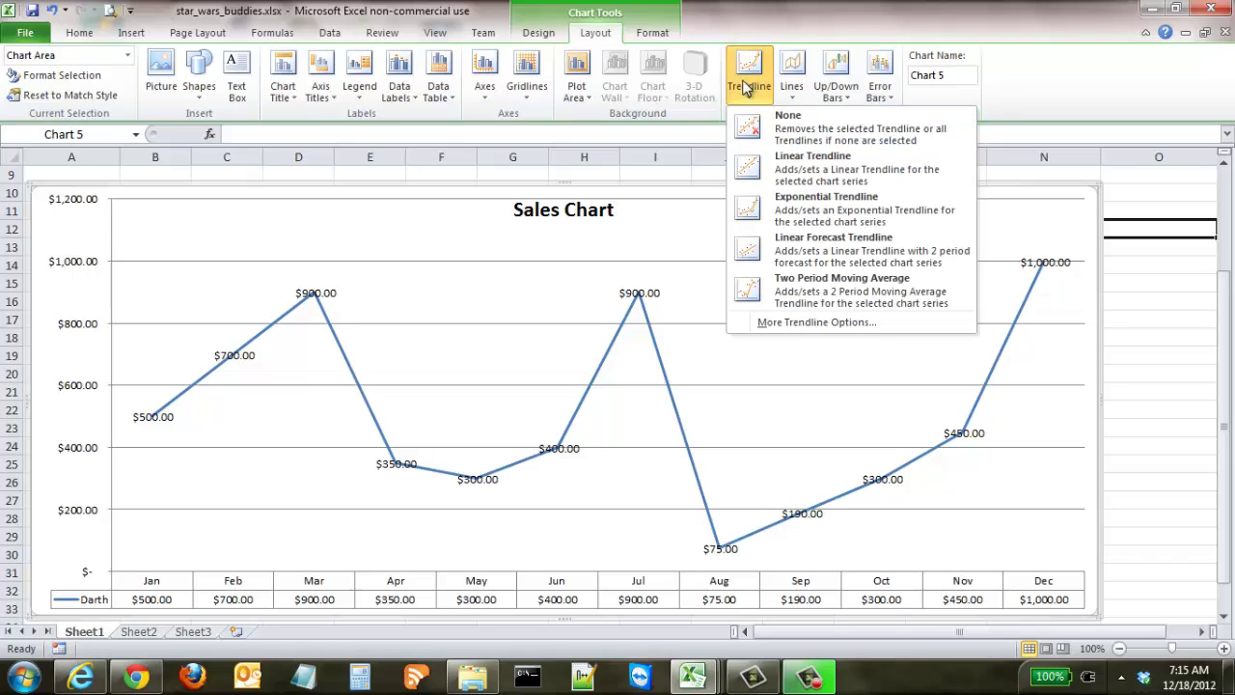
left_click(832, 172)
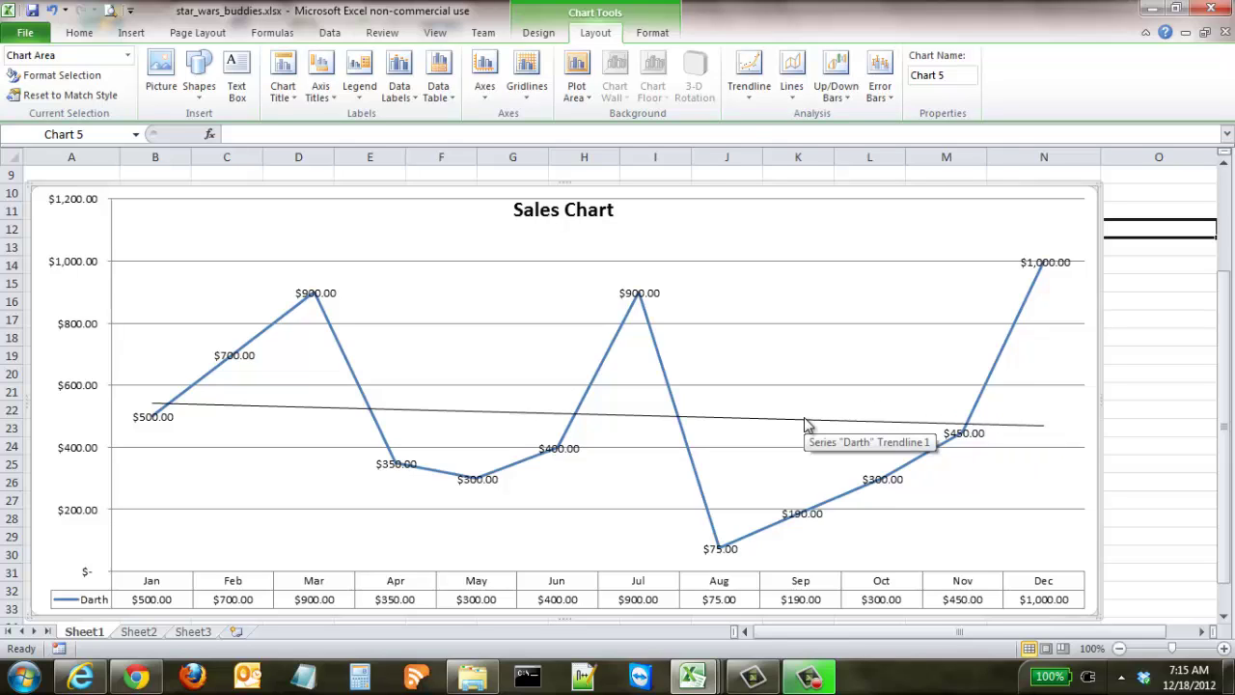
left_click(751, 92)
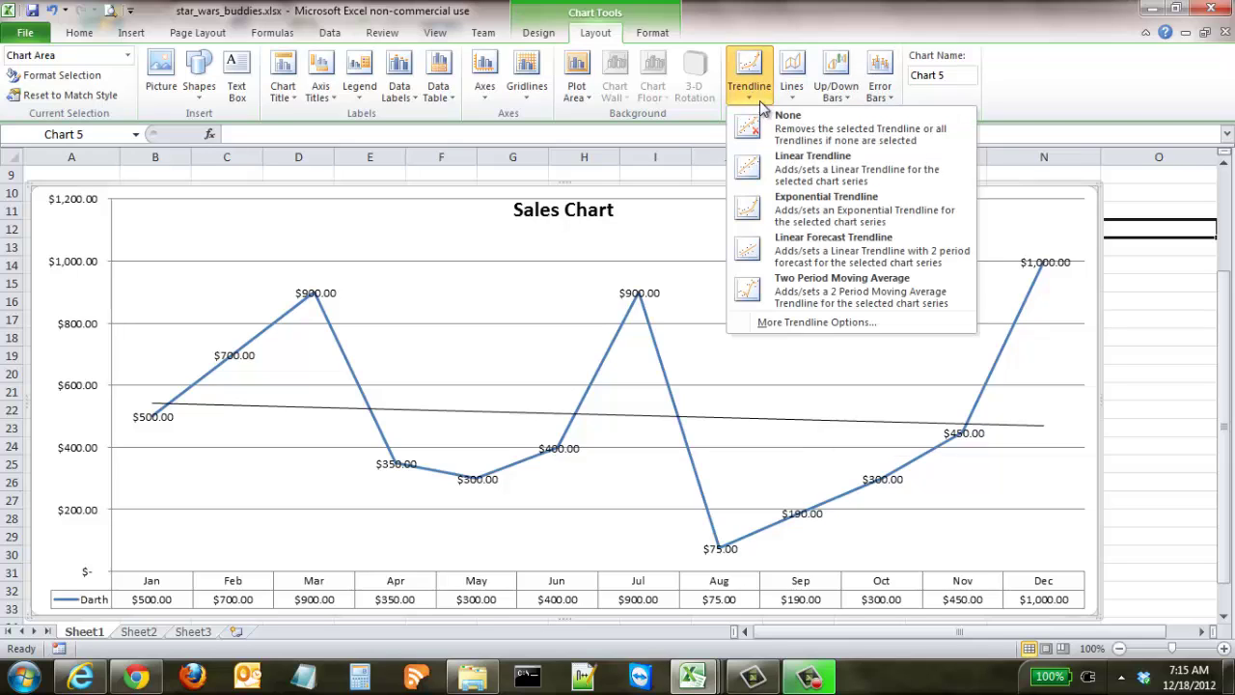
left_click(800, 143)
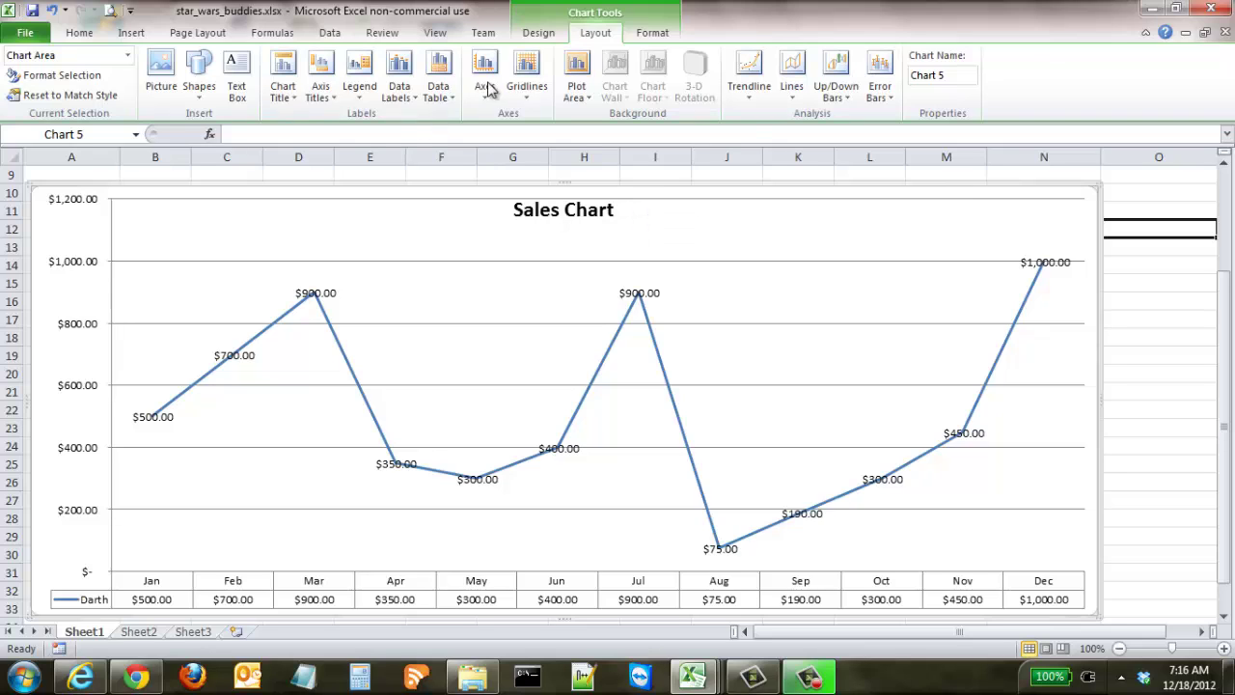
- Change the Sales Chart's type from line to the first two-dimensional column type, Clustered Column
left_click(542, 39)
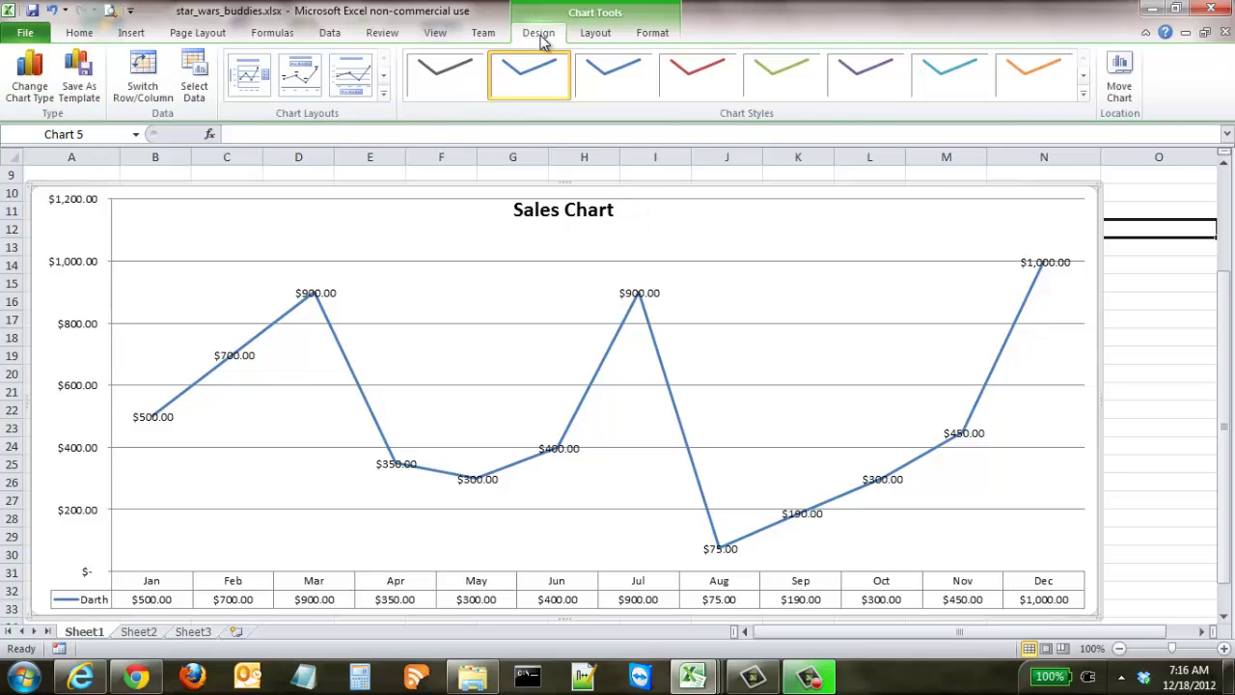
left_click(30, 86)
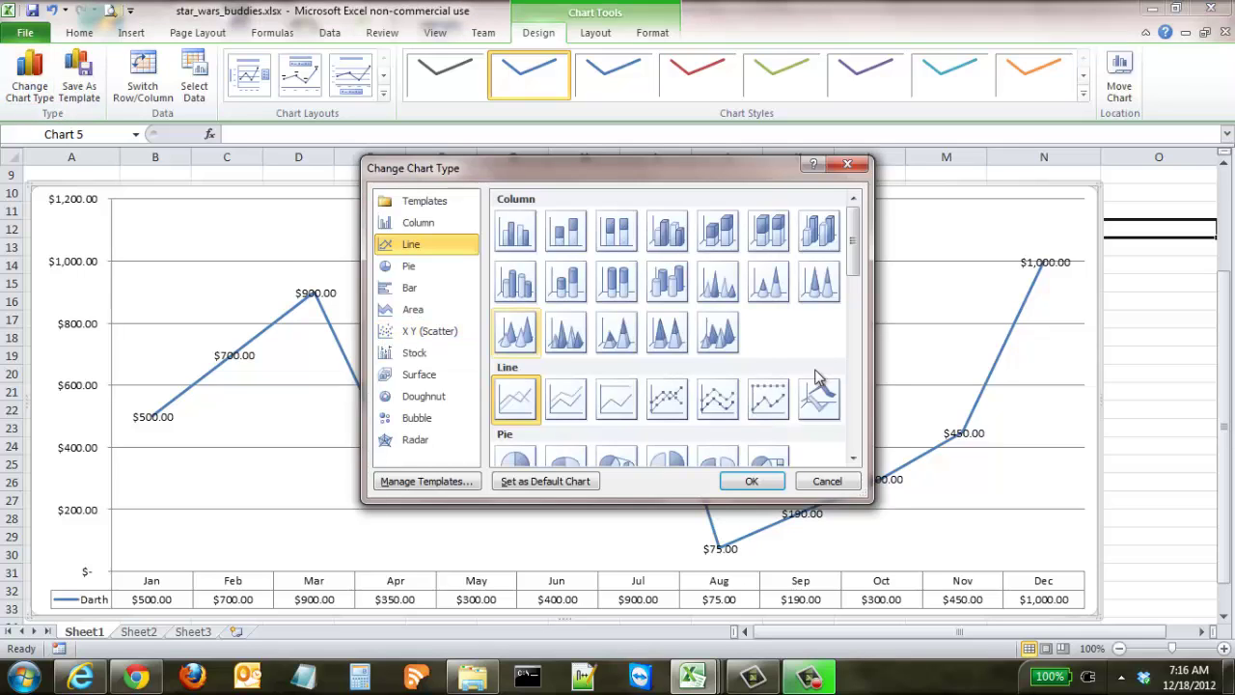
left_click(516, 231)
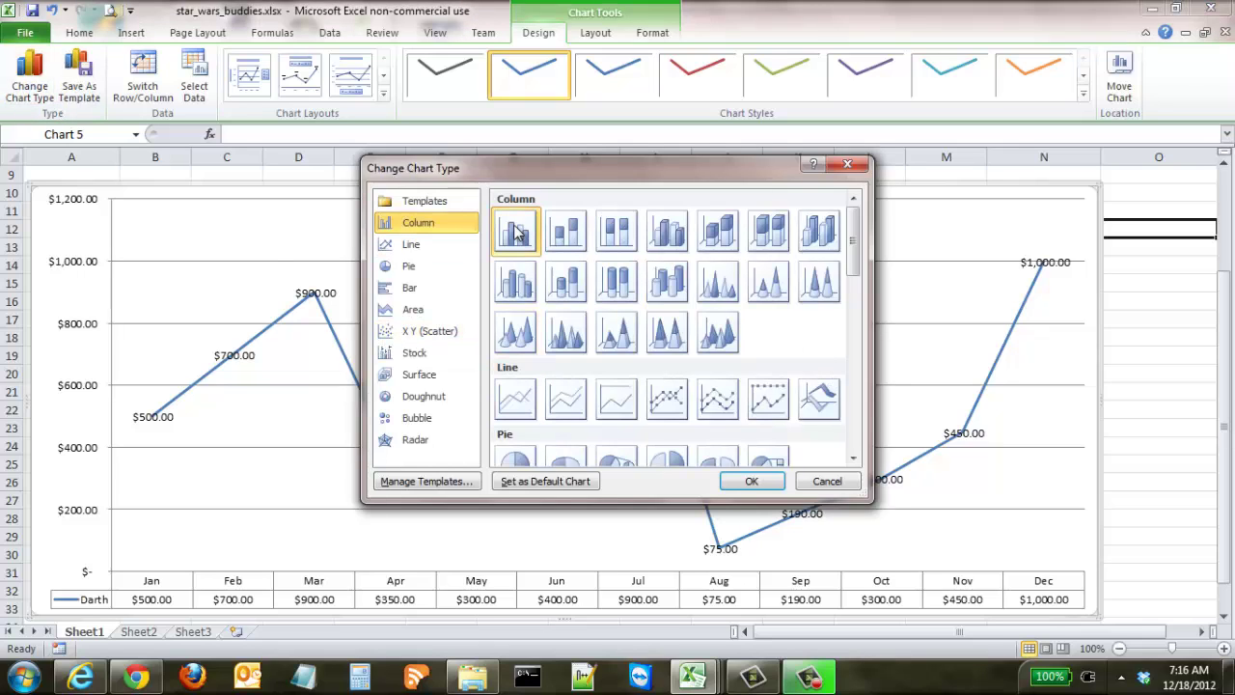
left_click(751, 481)
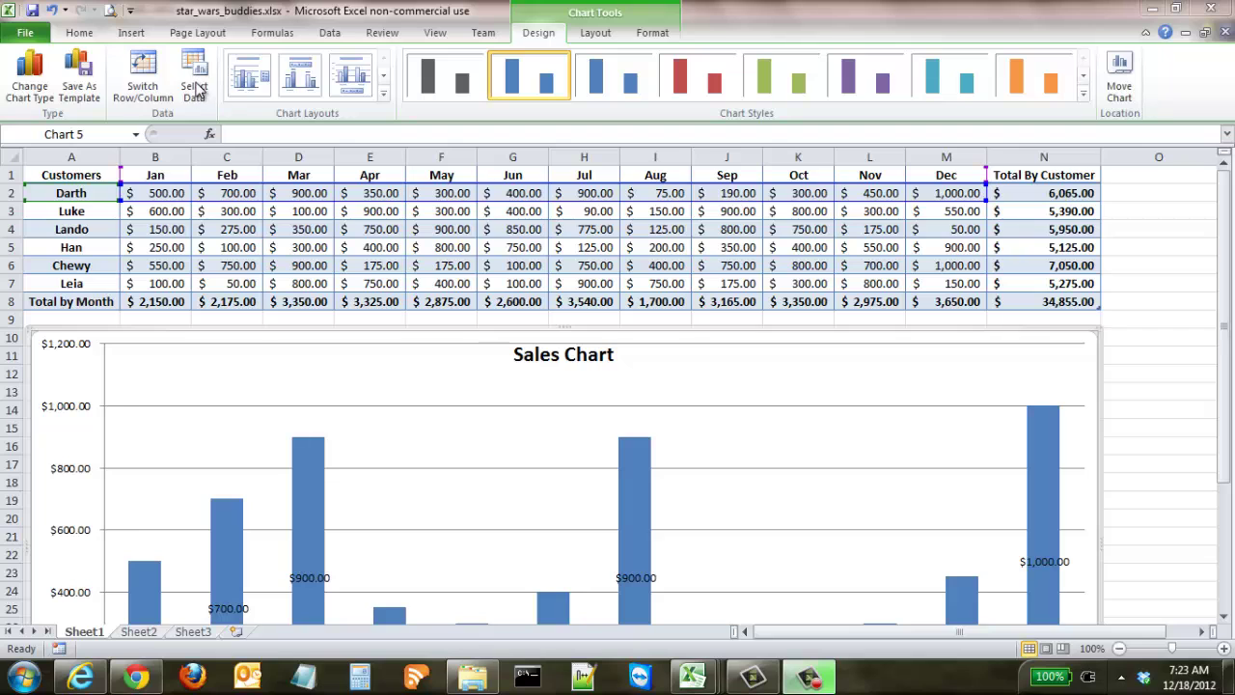
- Extend the chart's data range to cells A1:M7 on Sheet1 so all six customers are plotted
left_click(194, 87)
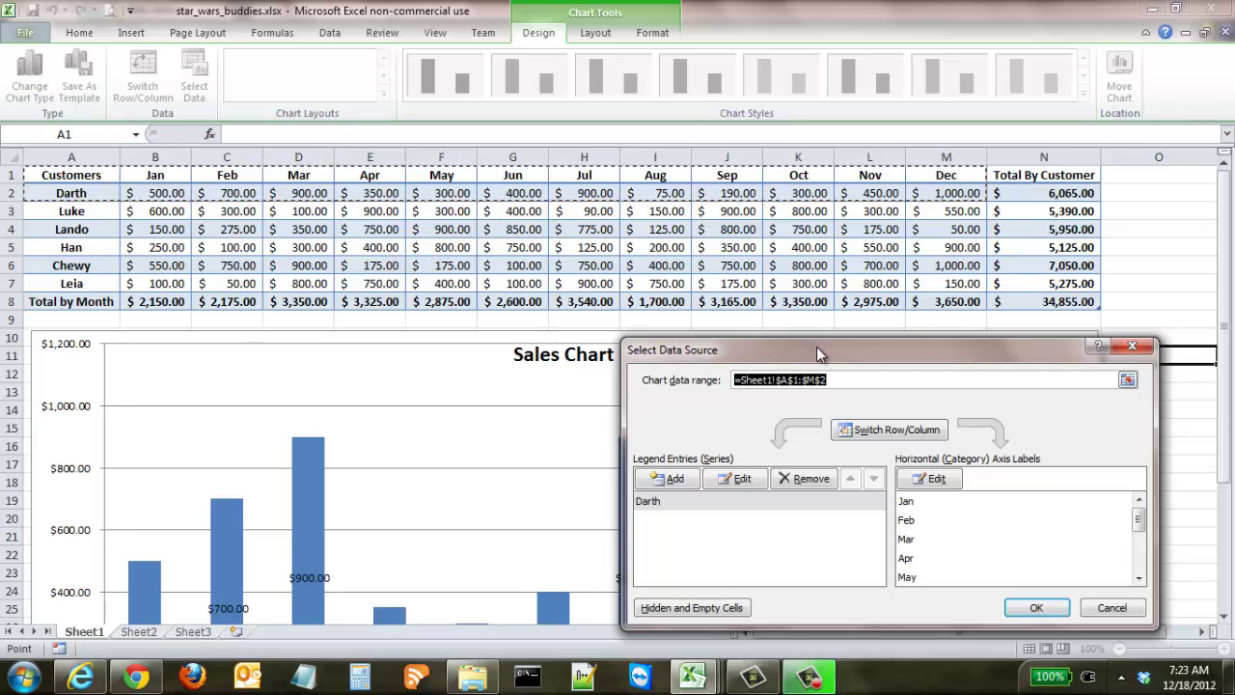
left_click_drag(816, 347, 814, 365)
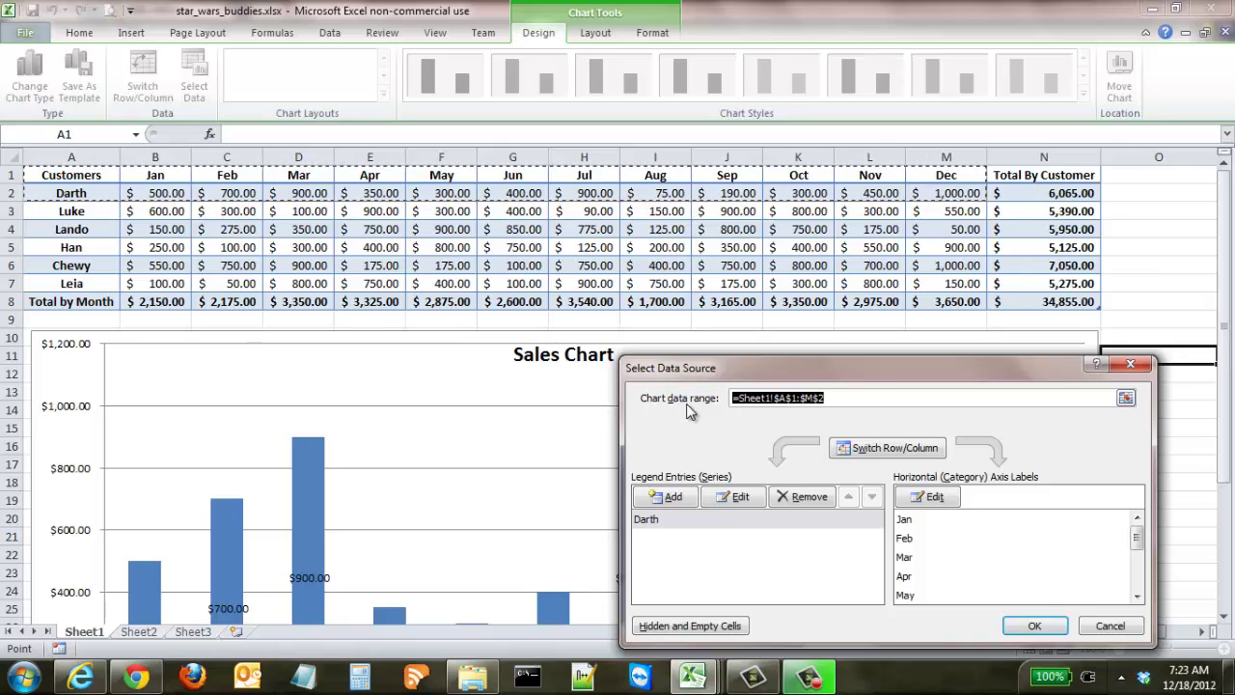
left_click(1127, 399)
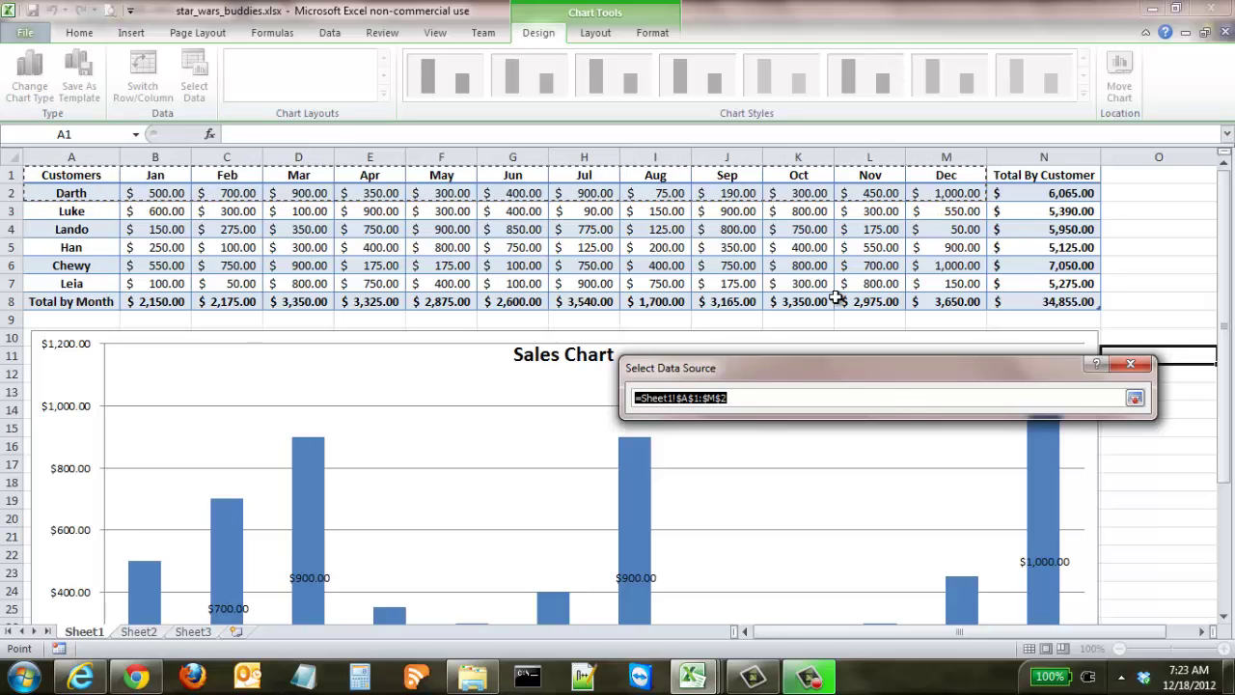
left_click(955, 283, "shift")
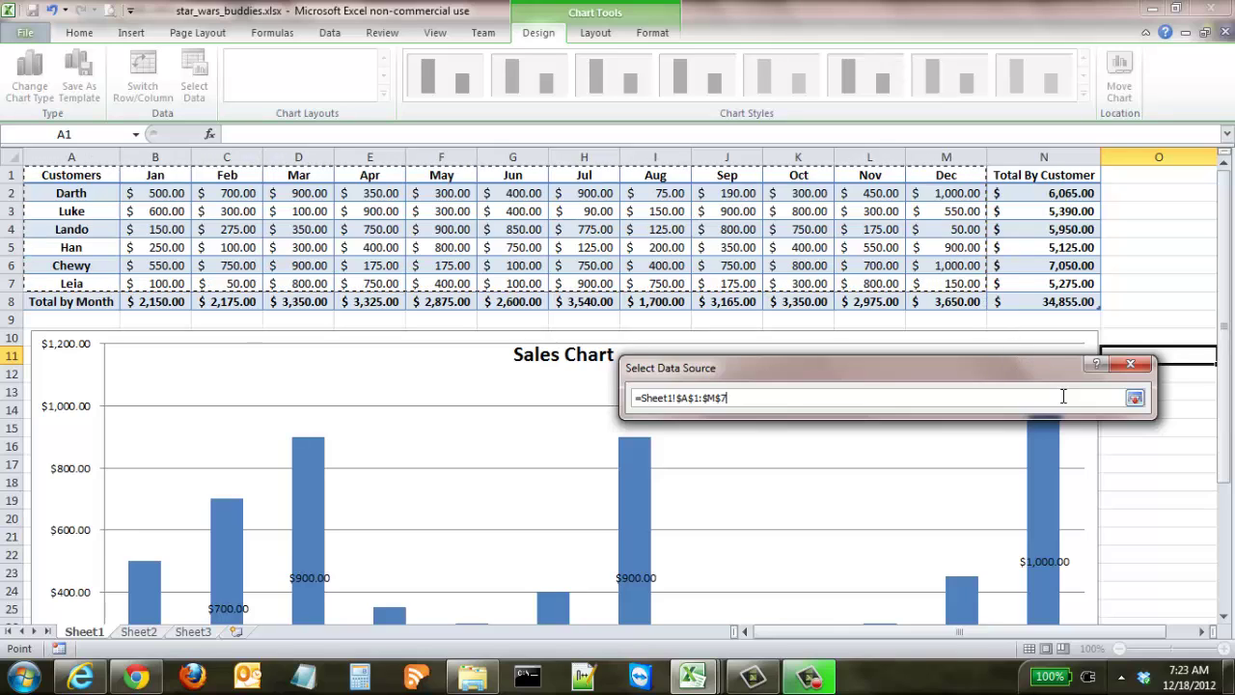
left_click(1135, 398)
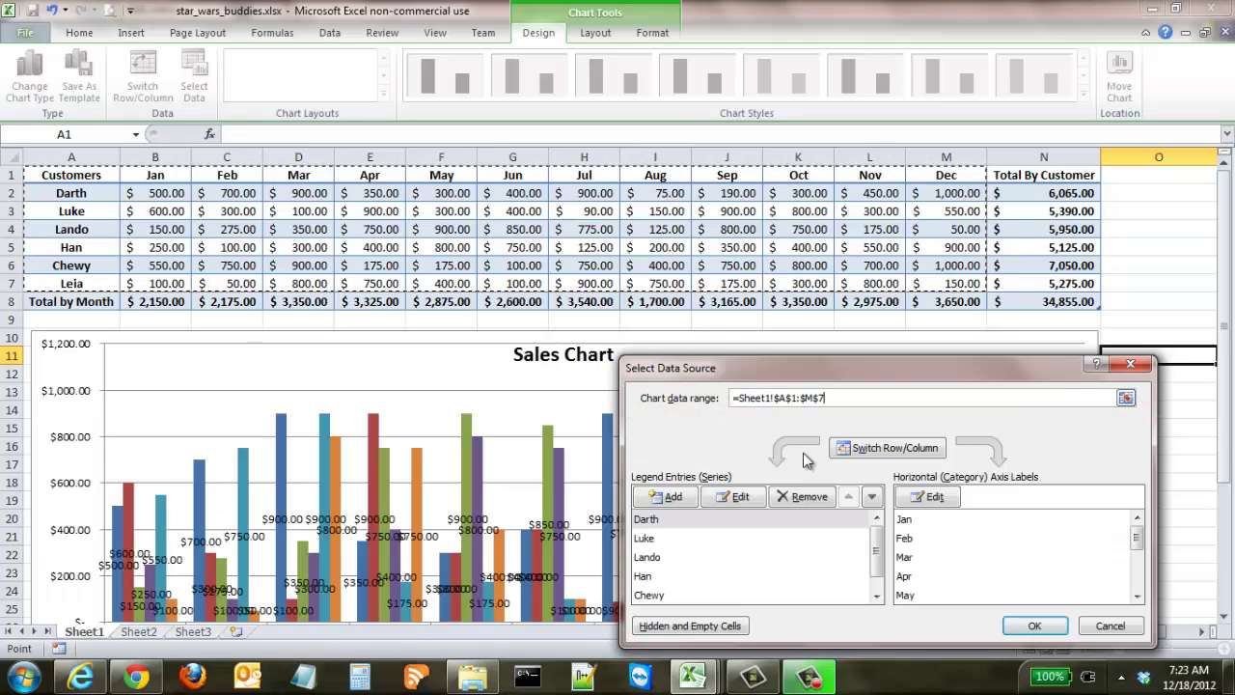
left_click_drag(810, 361, 766, 236)
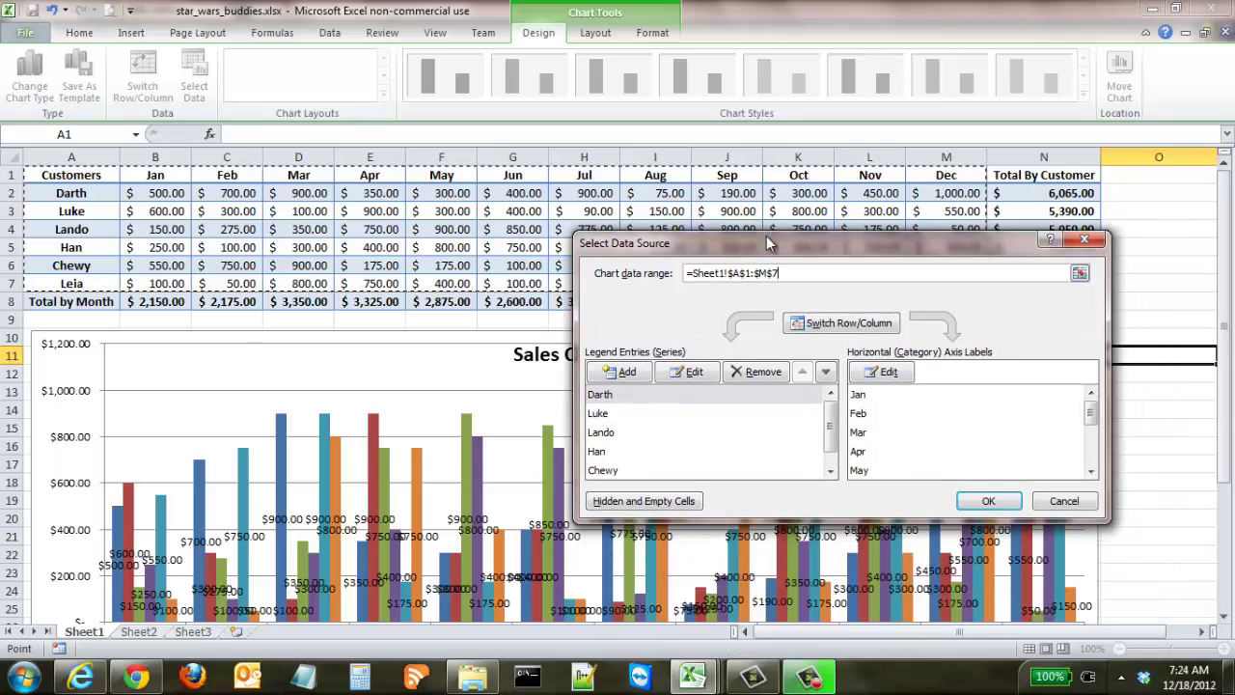
left_click(988, 501)
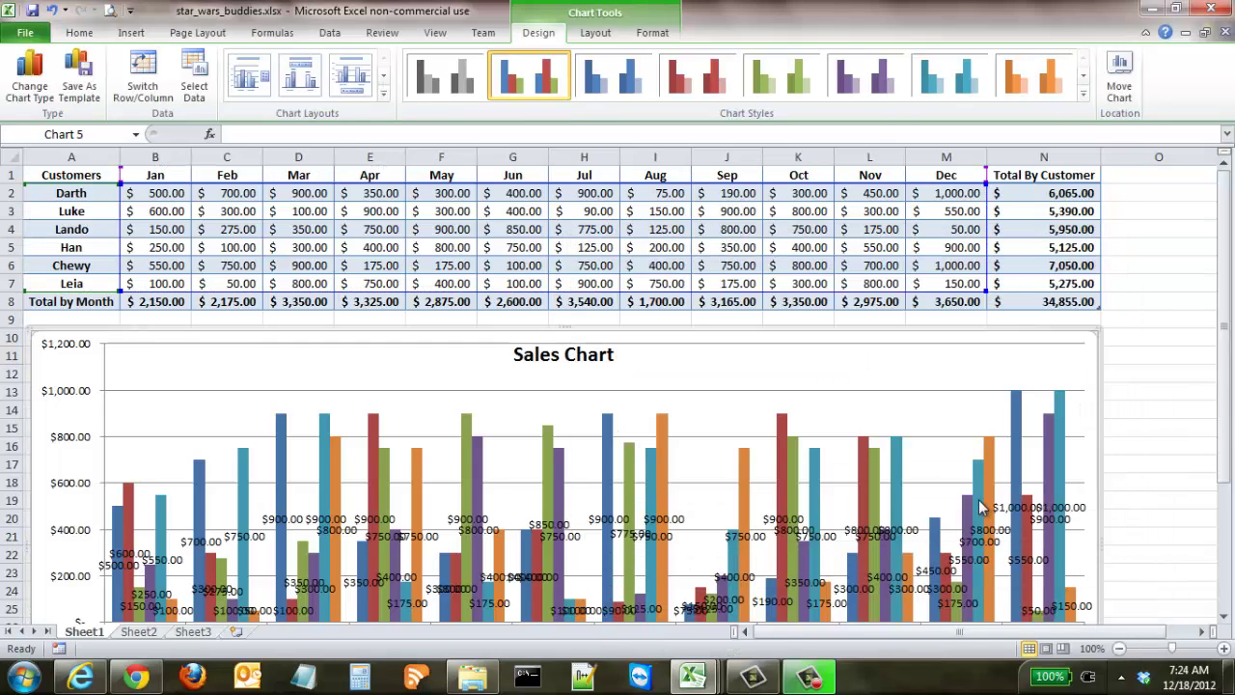
left_click_drag(1230, 395, 1226, 497)
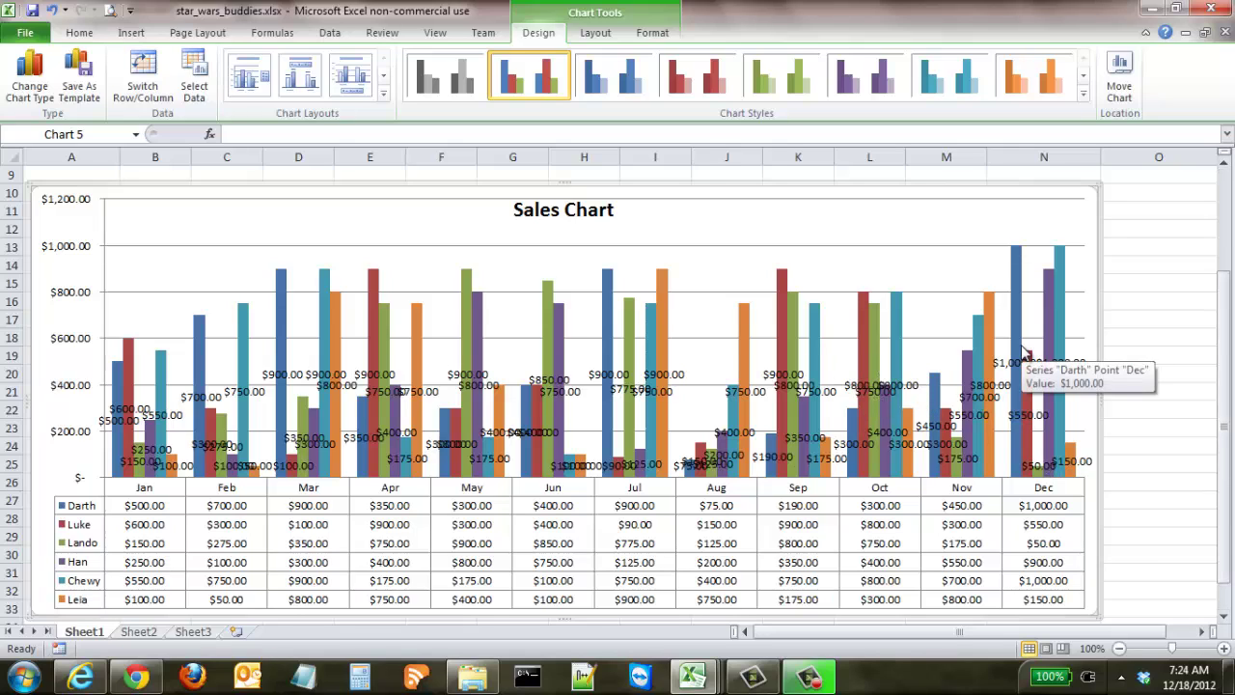
- Turn off the data labels on the columns of the Sales Chart
left_click(599, 35)
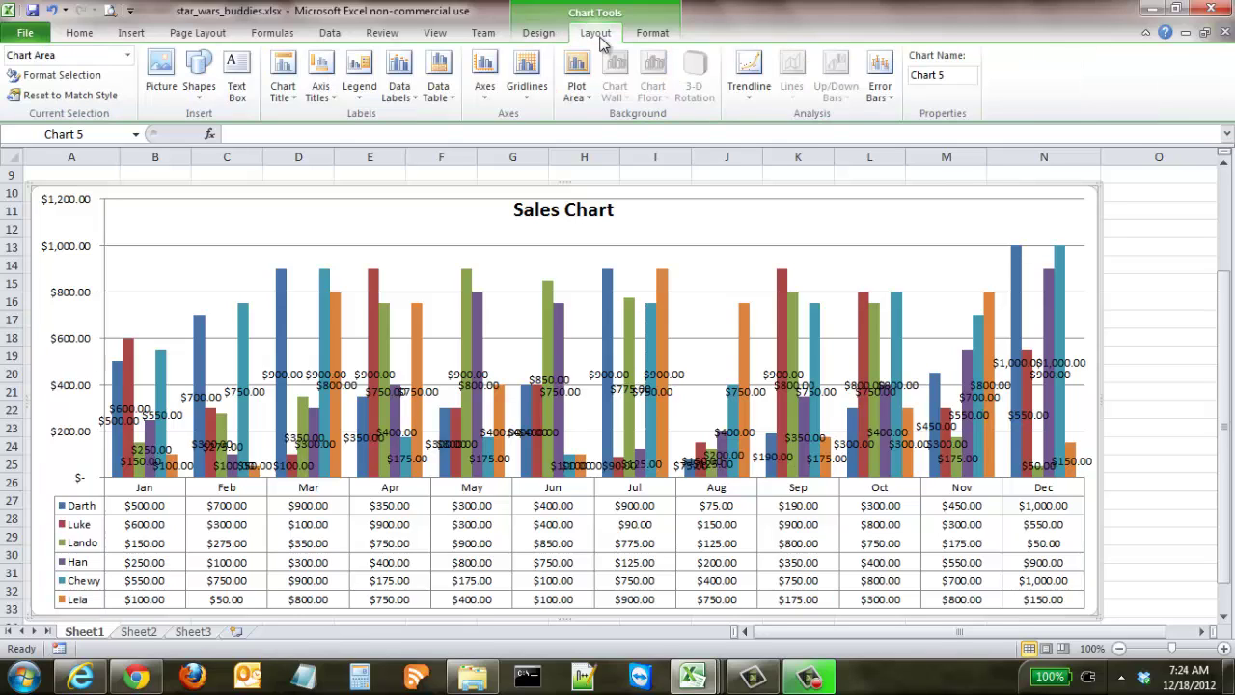
left_click(400, 88)
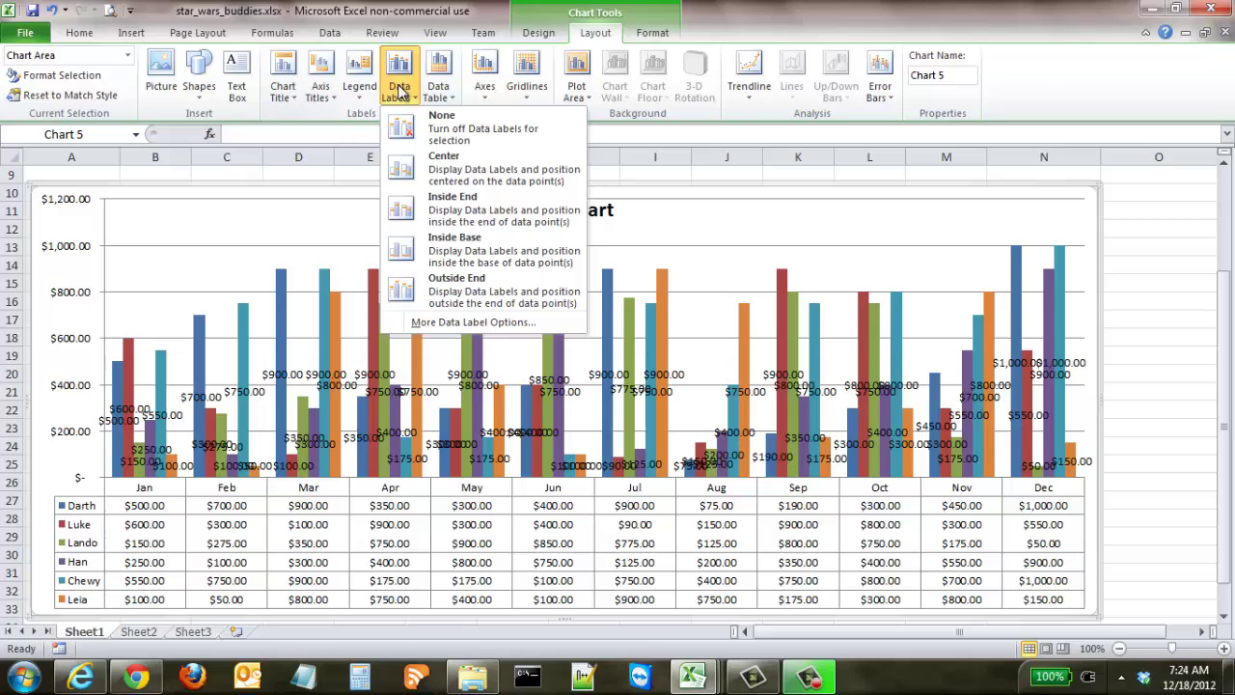
left_click(425, 131)
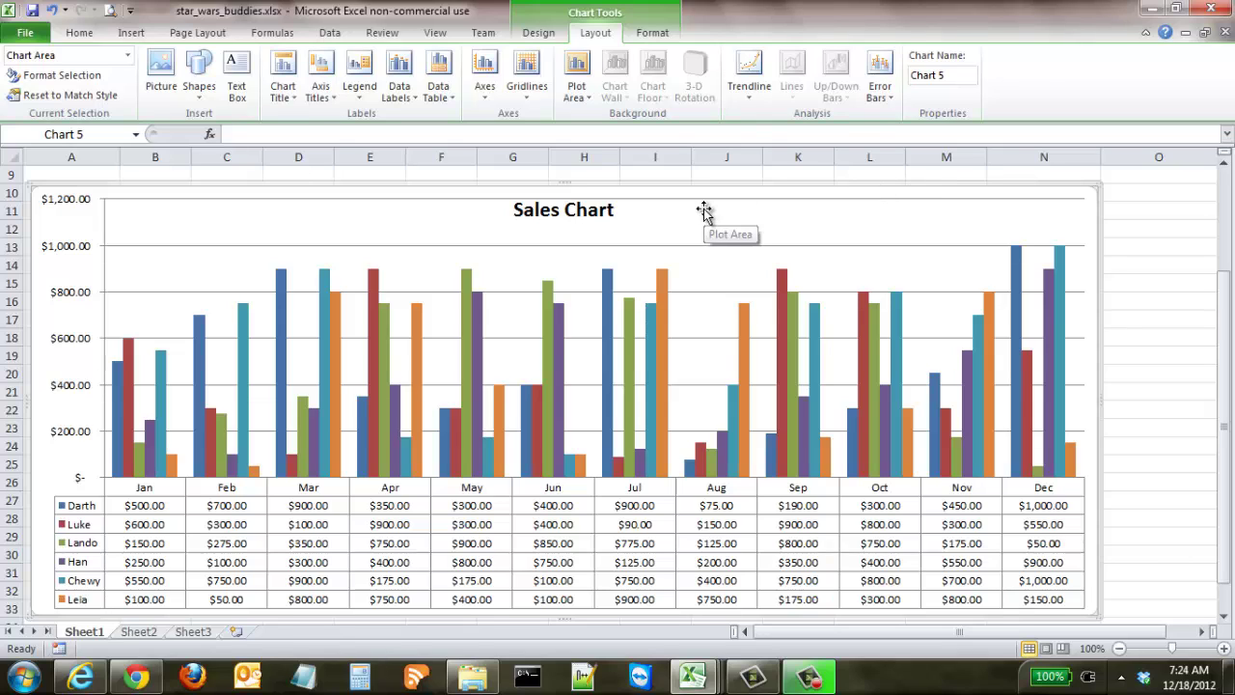
- Apply the shape style "Intense Effect - Black, Dark 1" to the chart area
left_click(650, 36)
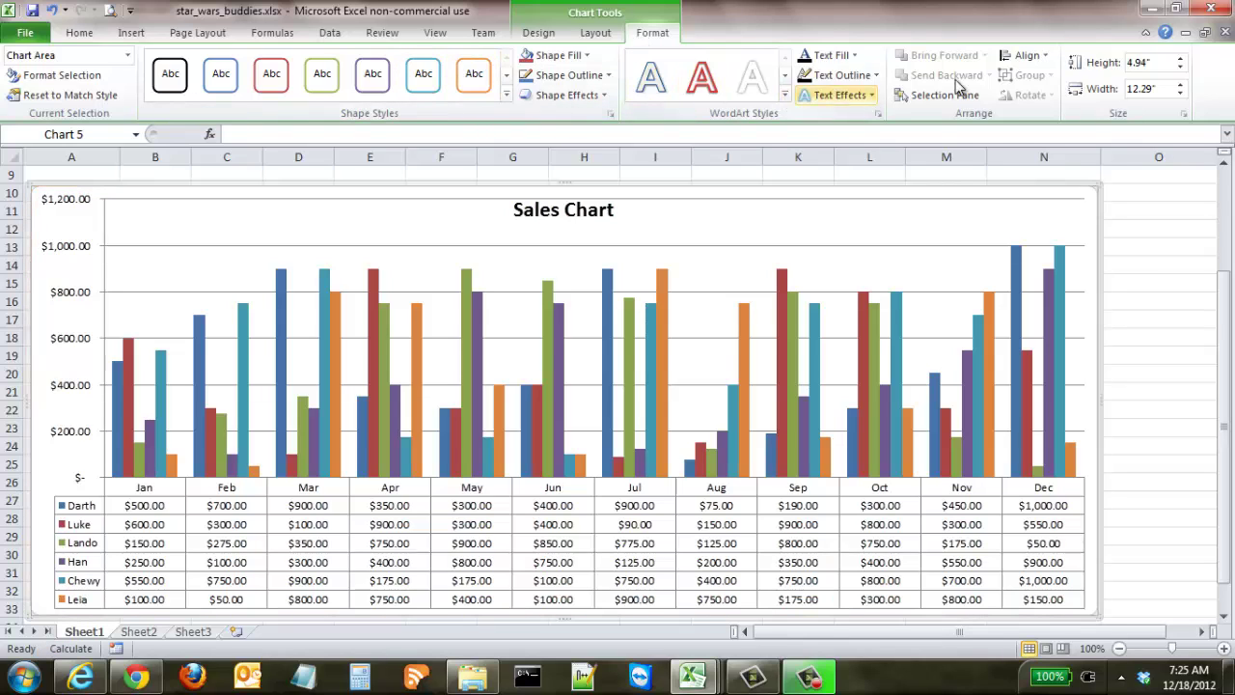
left_click(507, 94)
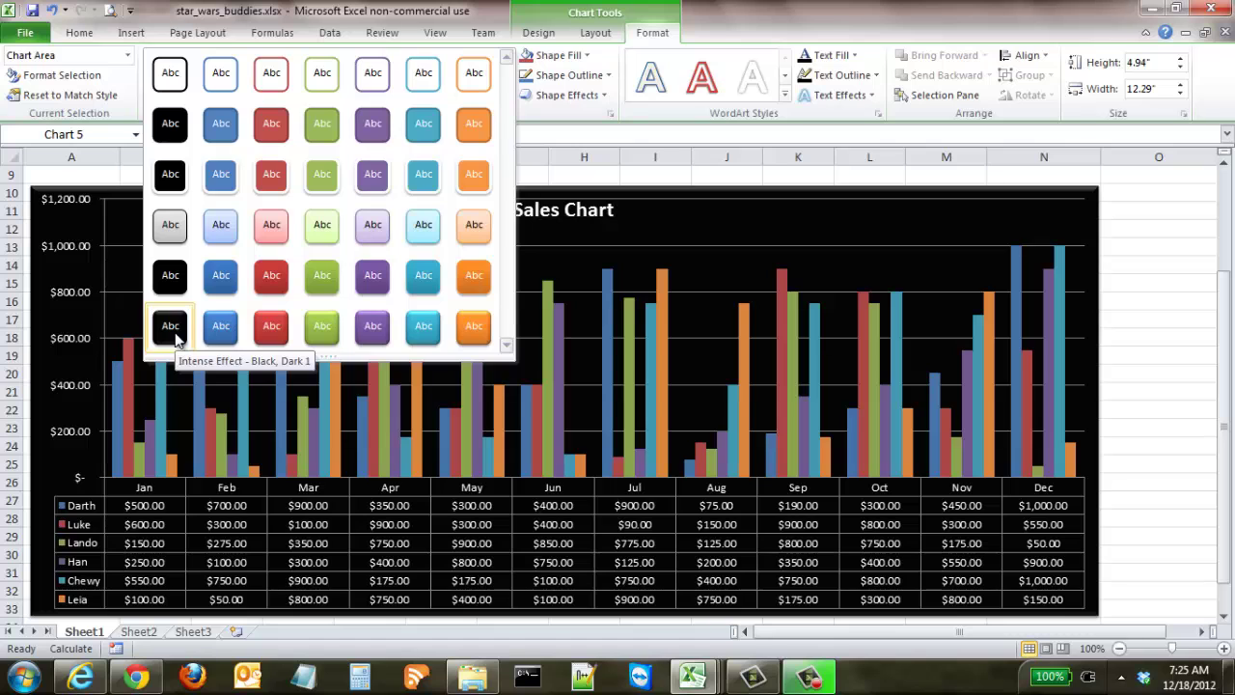
left_click(174, 338)
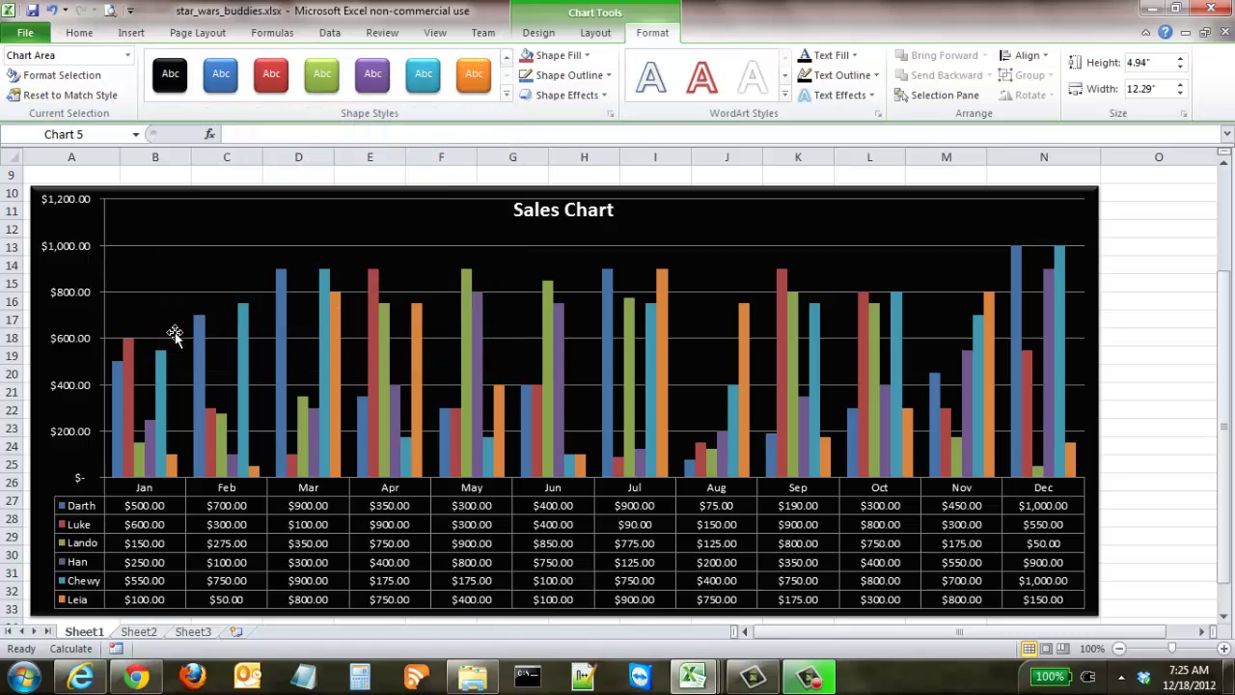
left_click(1156, 258)
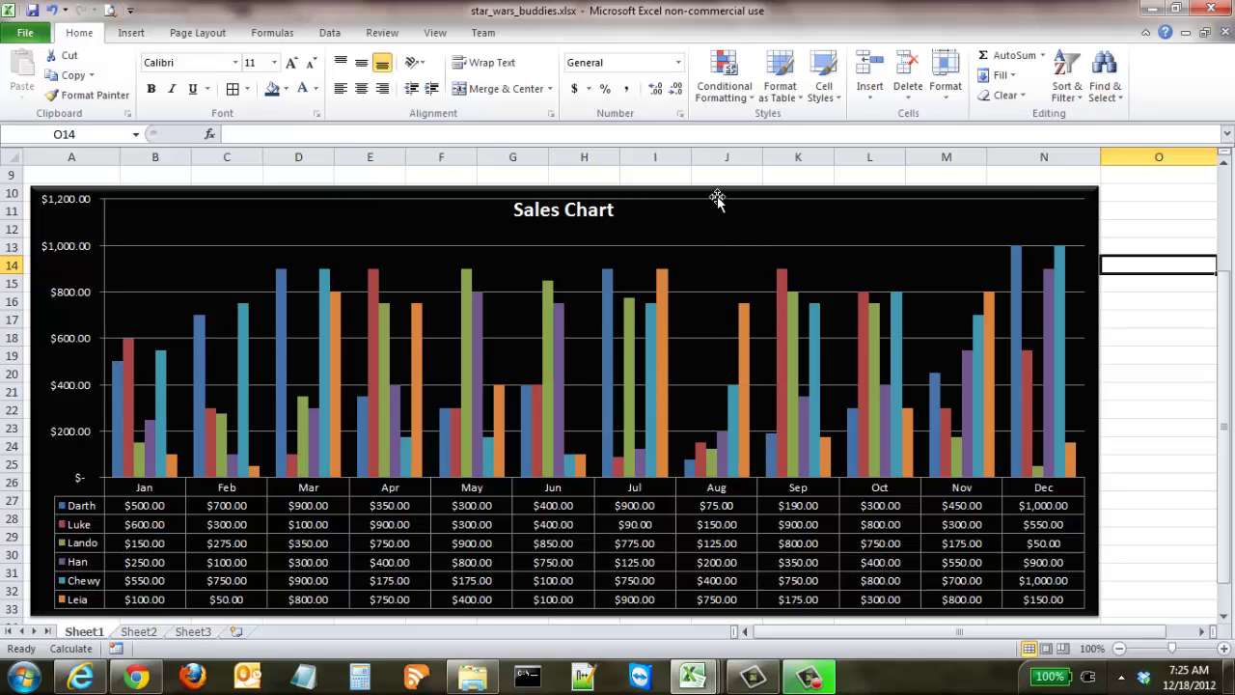
- Apply the shape style "Colored Outline - Blue, Accent 1" to the whole chart area
left_click(780, 214)
left_click(780, 214)
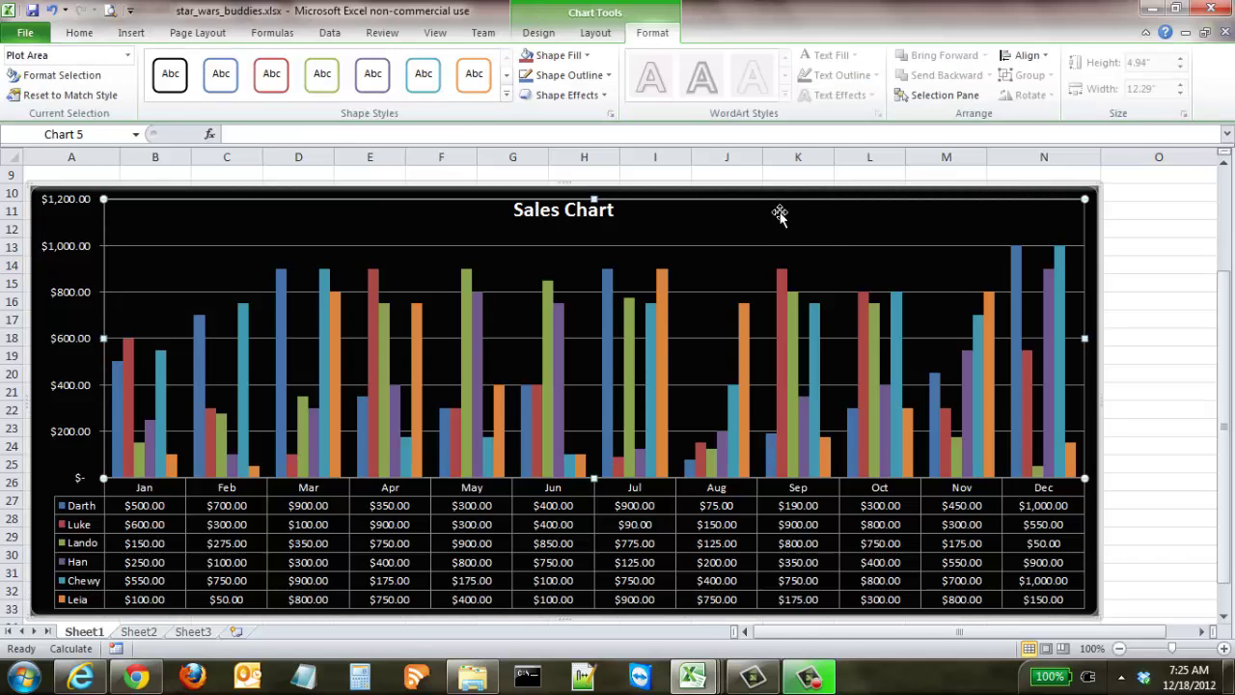
left_click(778, 191)
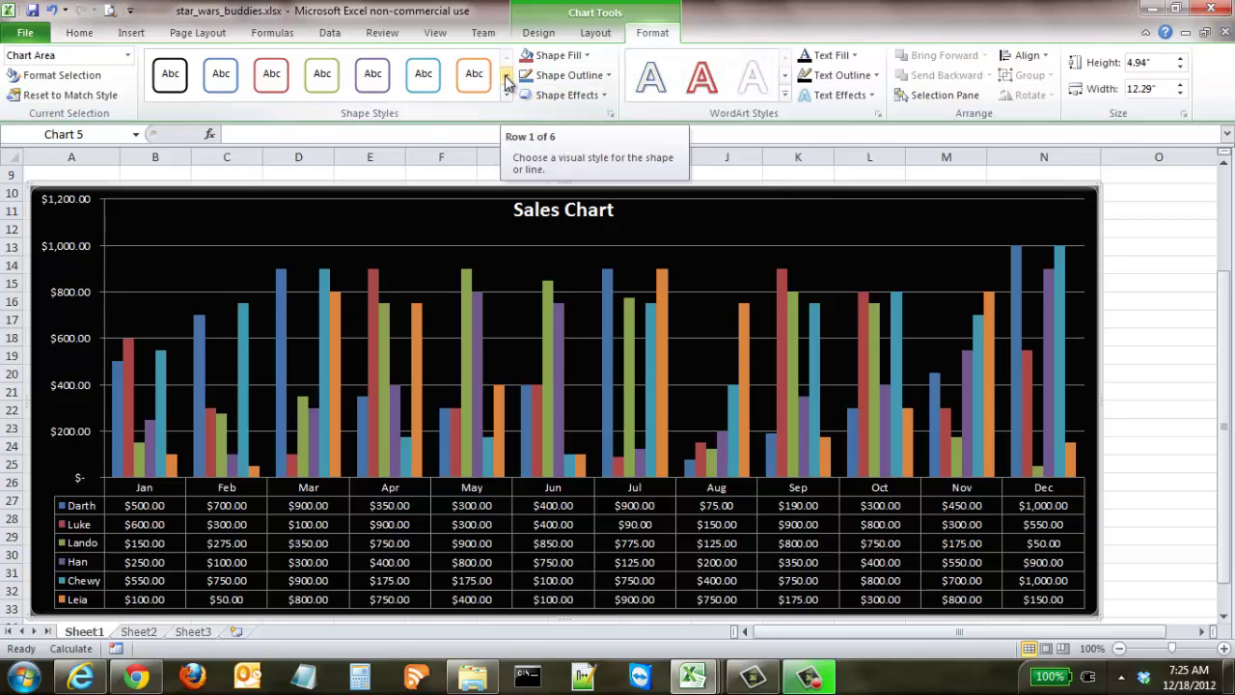
left_click(221, 85)
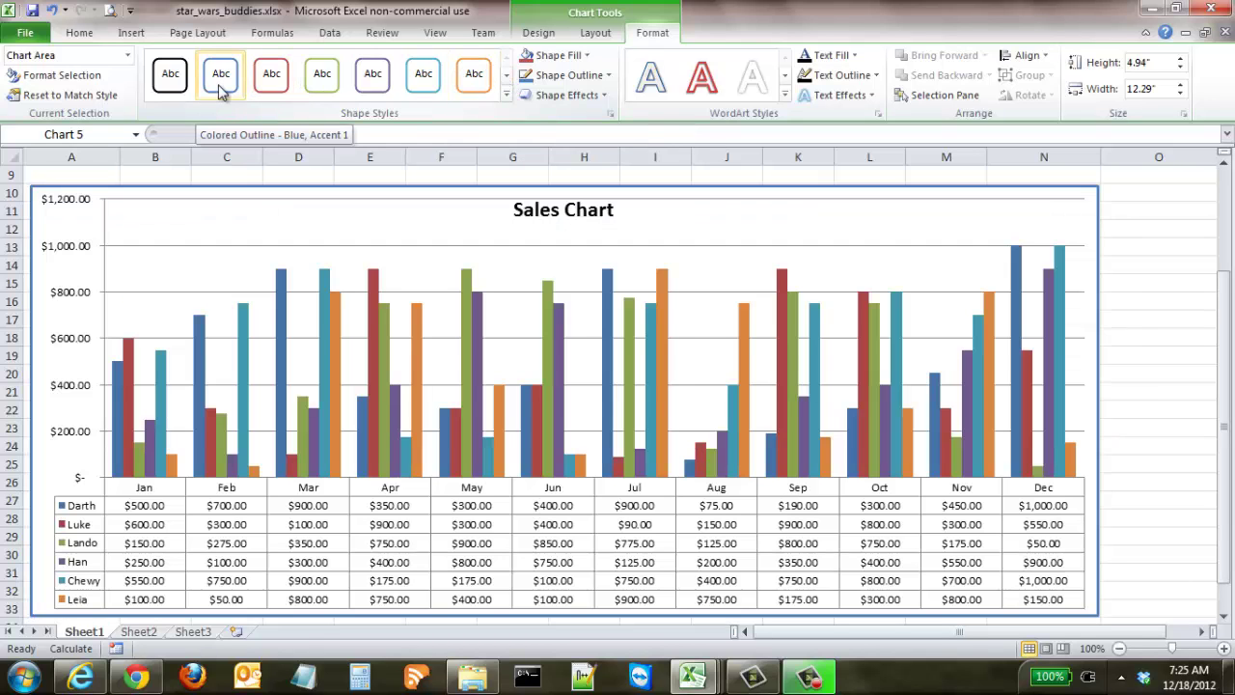
left_click(1141, 298)
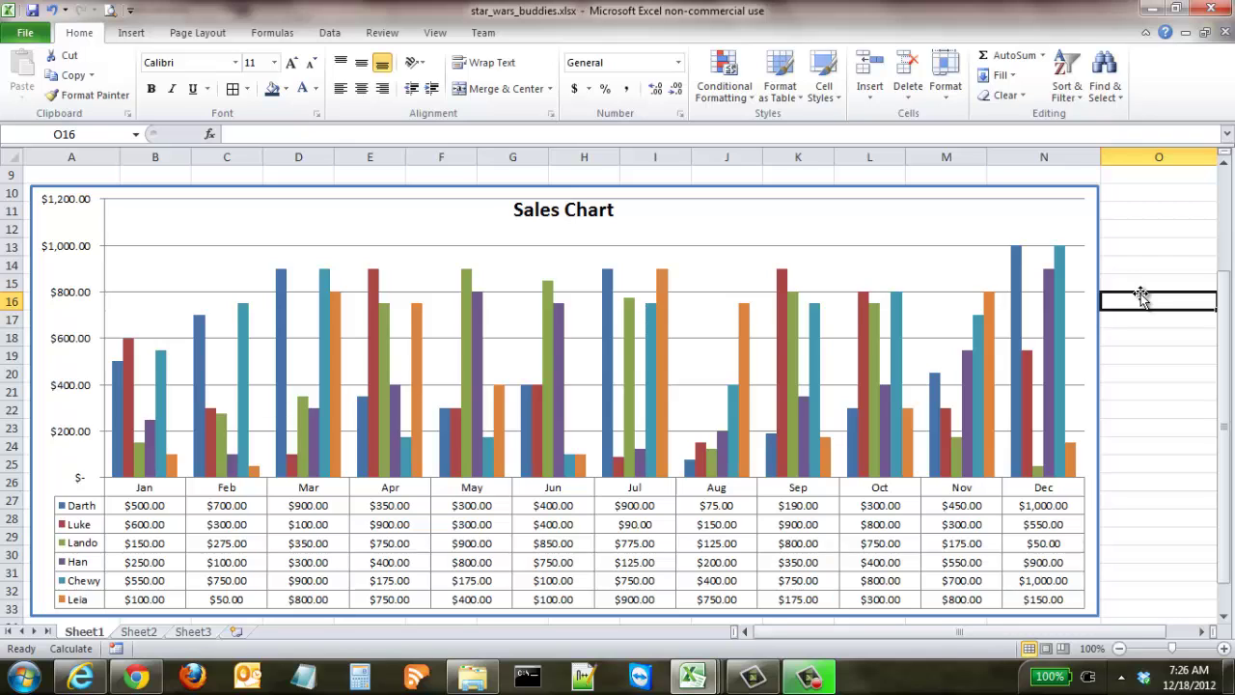
left_click(1044, 189)
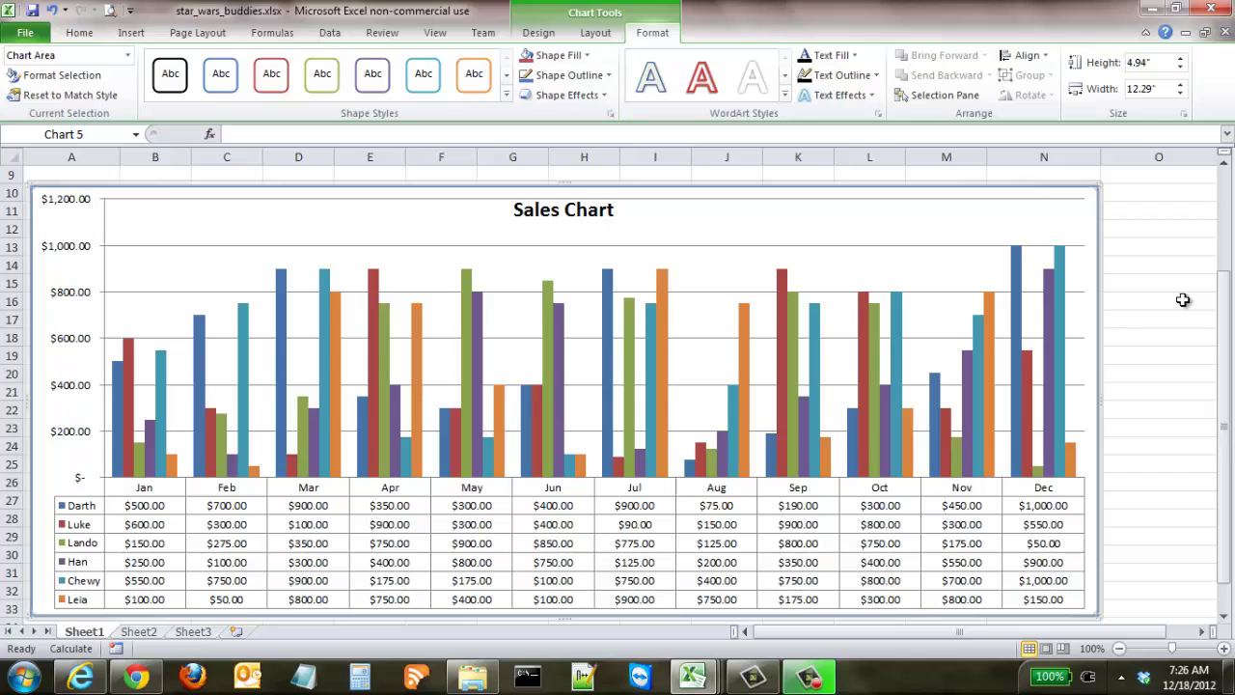